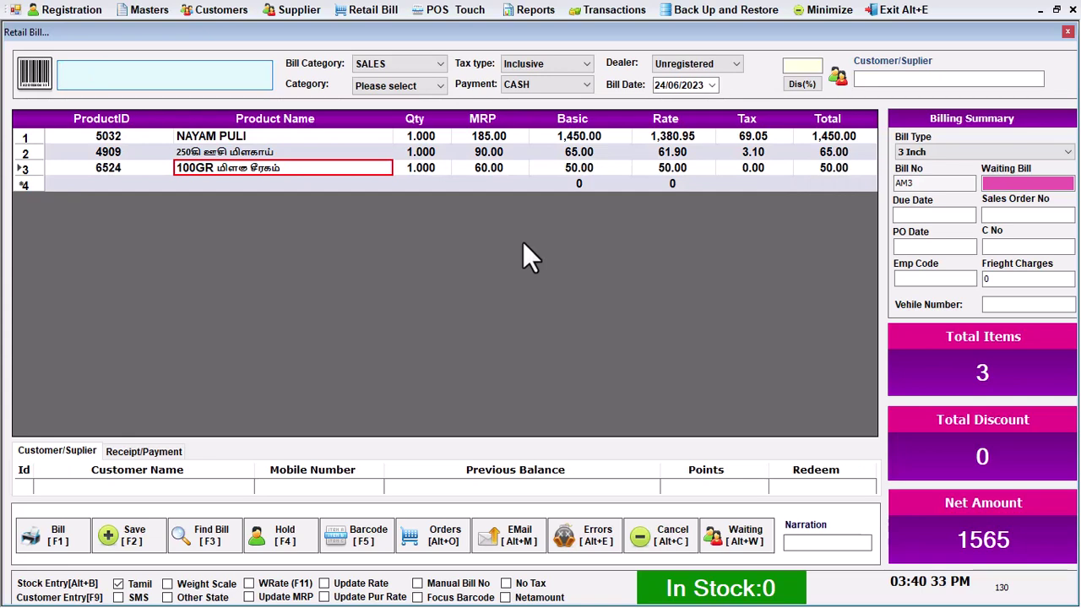
Add products 1655 and 6546 to the bill, bringing the net amount to 1631.5
{"action": "type", "text": "1655"}
{"action": "key", "text": "Return"}
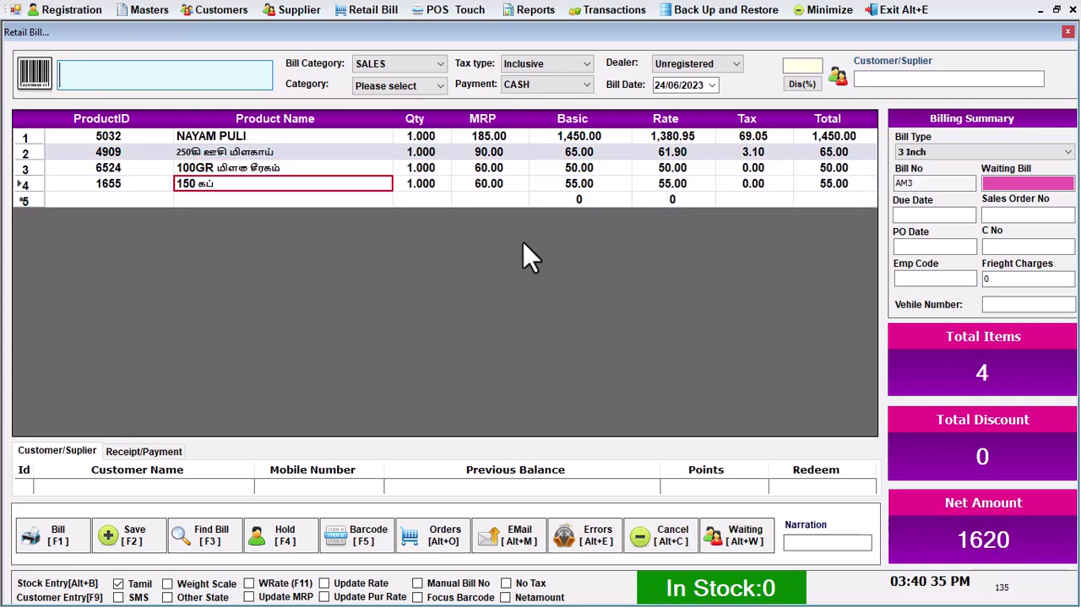
{"action": "type", "text": "6546"}
{"action": "key", "text": "Return"}
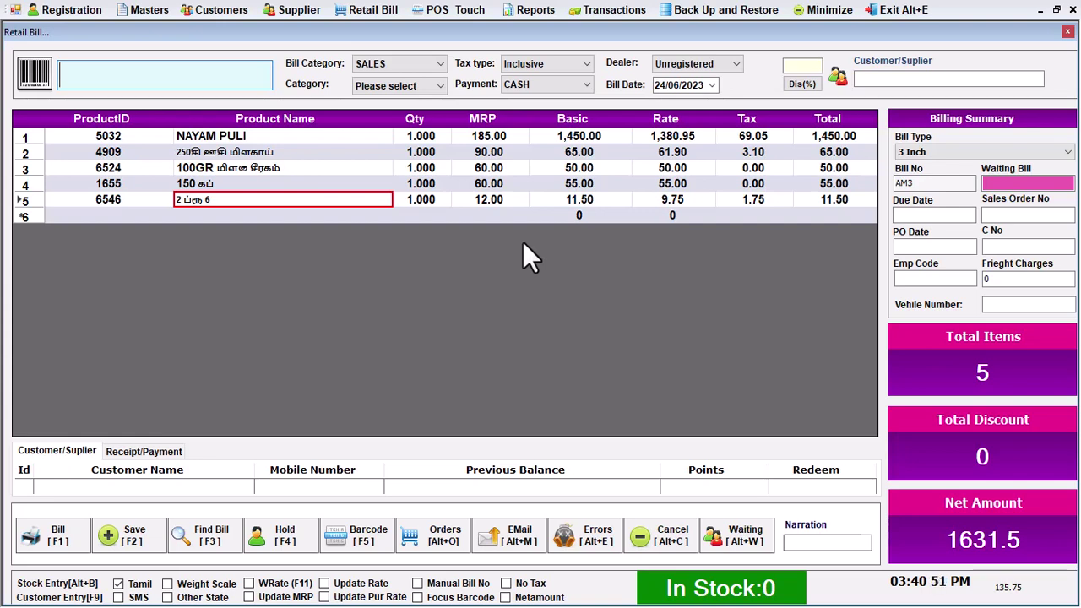
Hold the 1631.5 bill and save its token printout as token.pdf on the Desktop
{"action": "key", "text": "F2"}
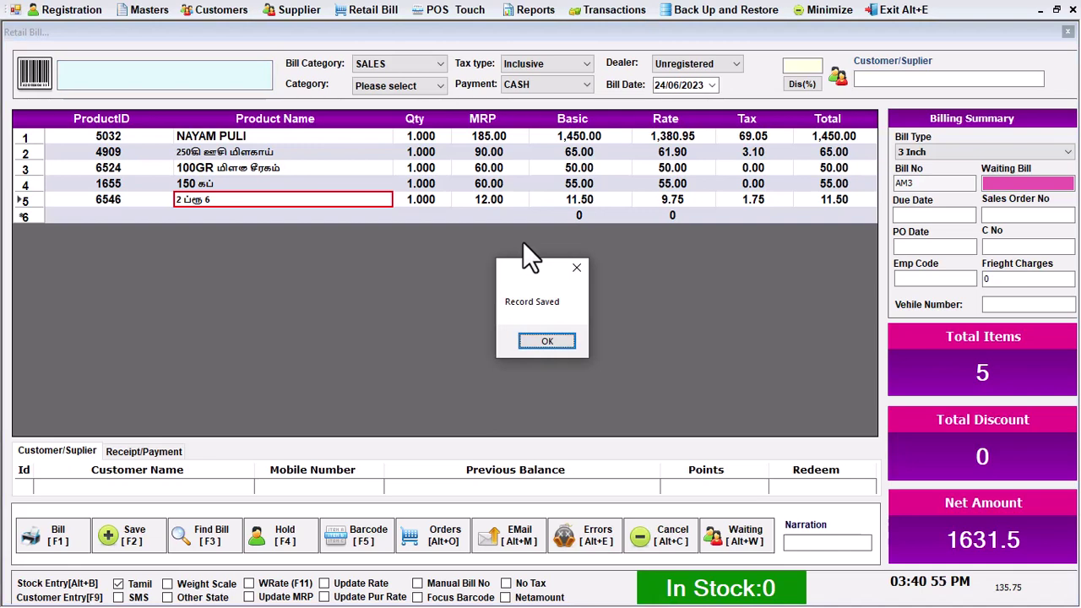
{"action": "key", "text": "Return"}
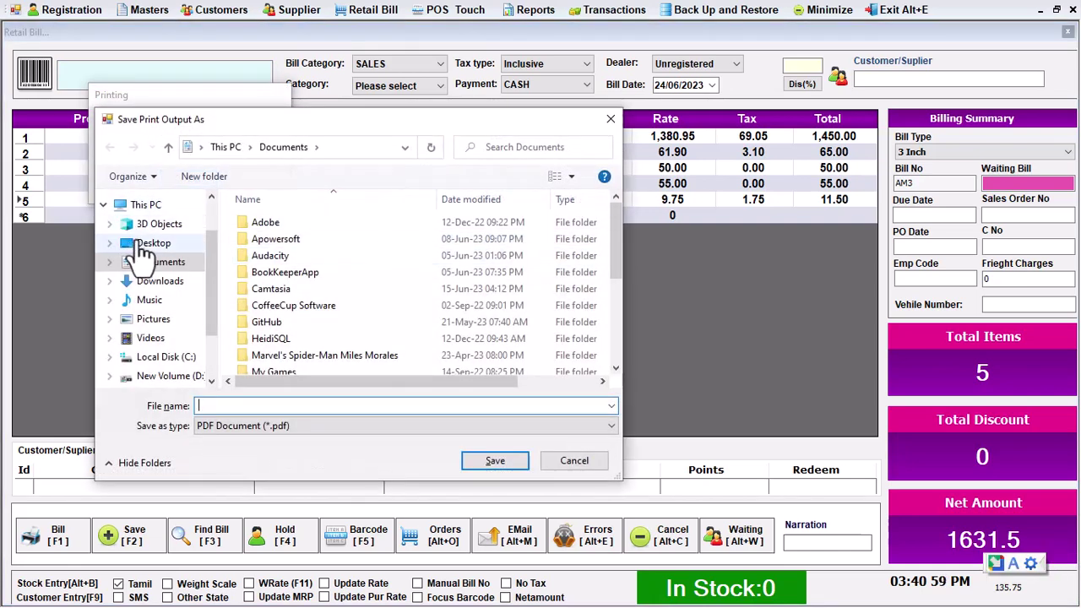
{"action": "left_click", "coordinate": [153, 242]}
{"action": "left_click", "coordinate": [279, 407]}
{"action": "type", "text": "y"}
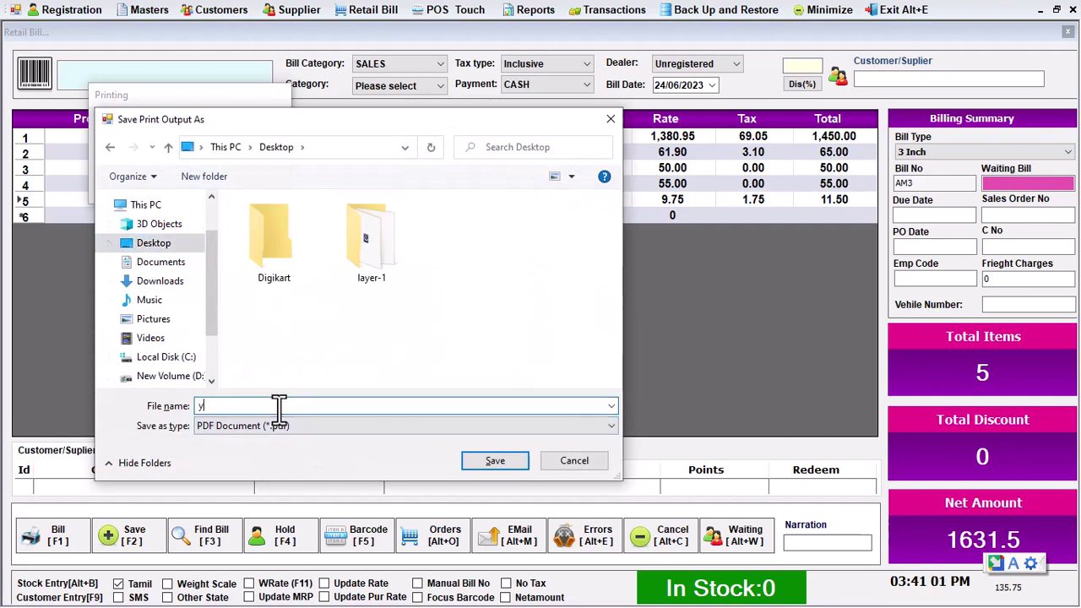
{"action": "key", "text": "BackSpace"}
{"action": "type", "text": "tok"}
{"action": "key", "text": "F4"}
{"action": "type", "text": "en"}
{"action": "key", "text": "Return"}
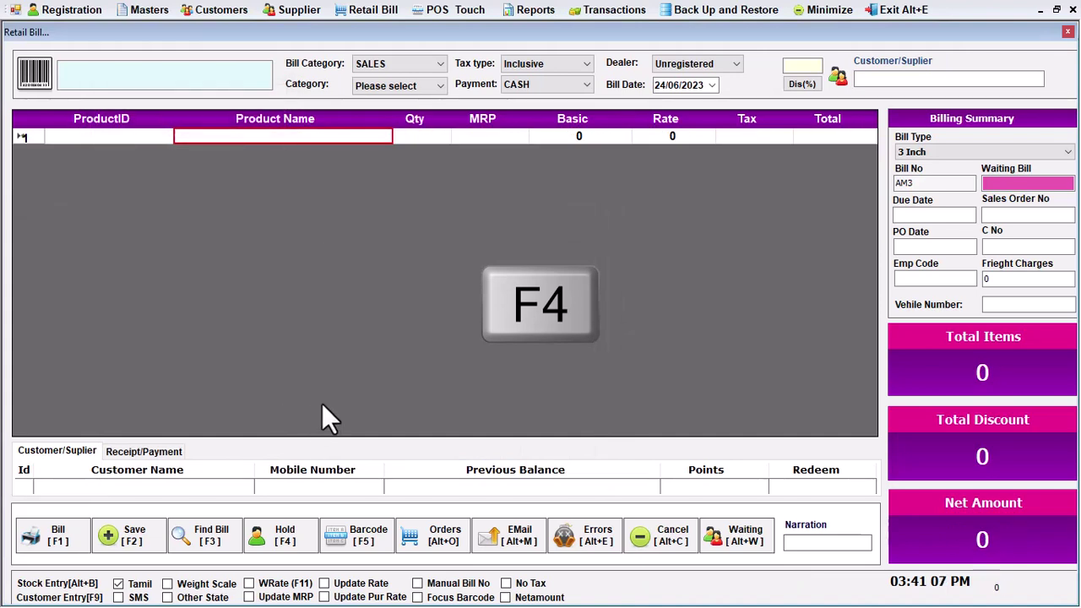
Minimize Smart POS and open token.pdf from the desktop in Edge
{"action": "left_click", "coordinate": [1040, 9]}
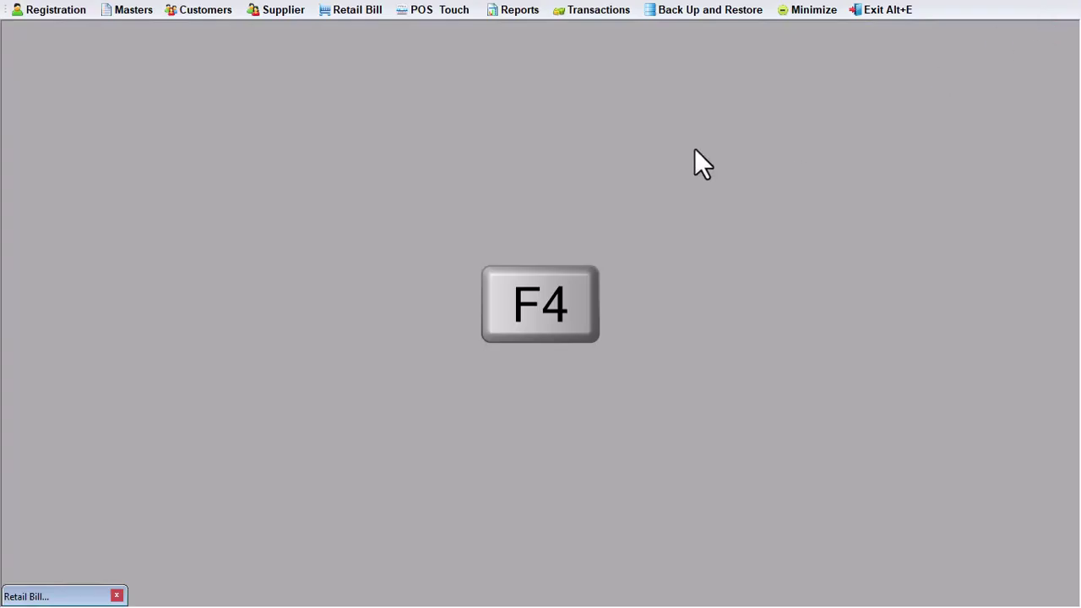
{"action": "left_click", "coordinate": [809, 10]}
{"action": "double_click", "coordinate": [97, 26]}
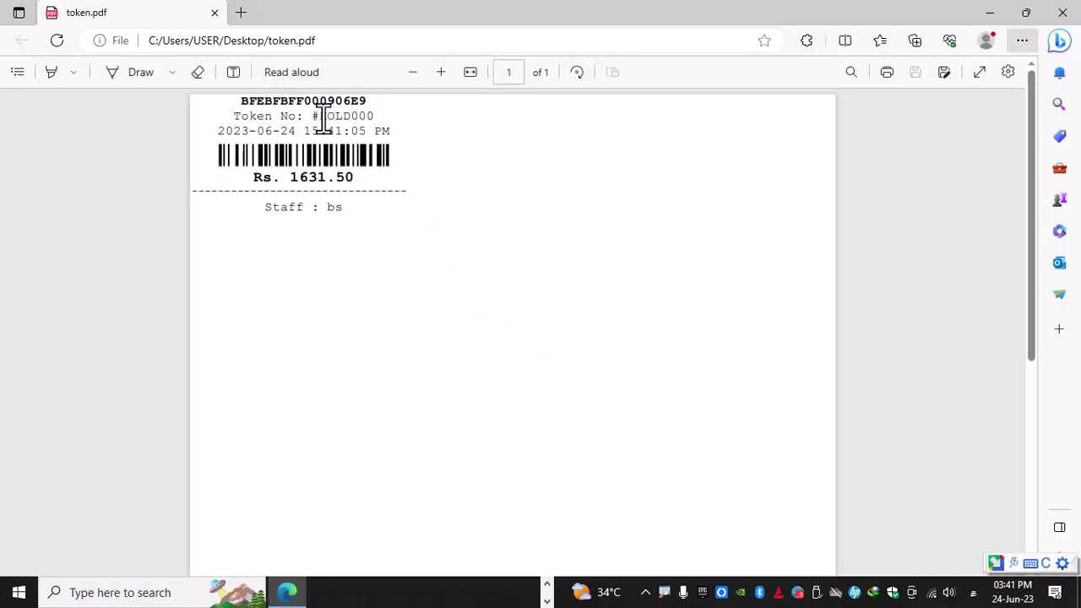
Copy the hold number HOLD000 from the PDF and close Edge
{"action": "left_click_drag", "start_coordinate": [322, 118], "coordinate": [372, 116]}
{"action": "right_click", "coordinate": [372, 118]}
{"action": "left_click", "coordinate": [412, 184]}
{"action": "left_click", "coordinate": [1019, 72]}
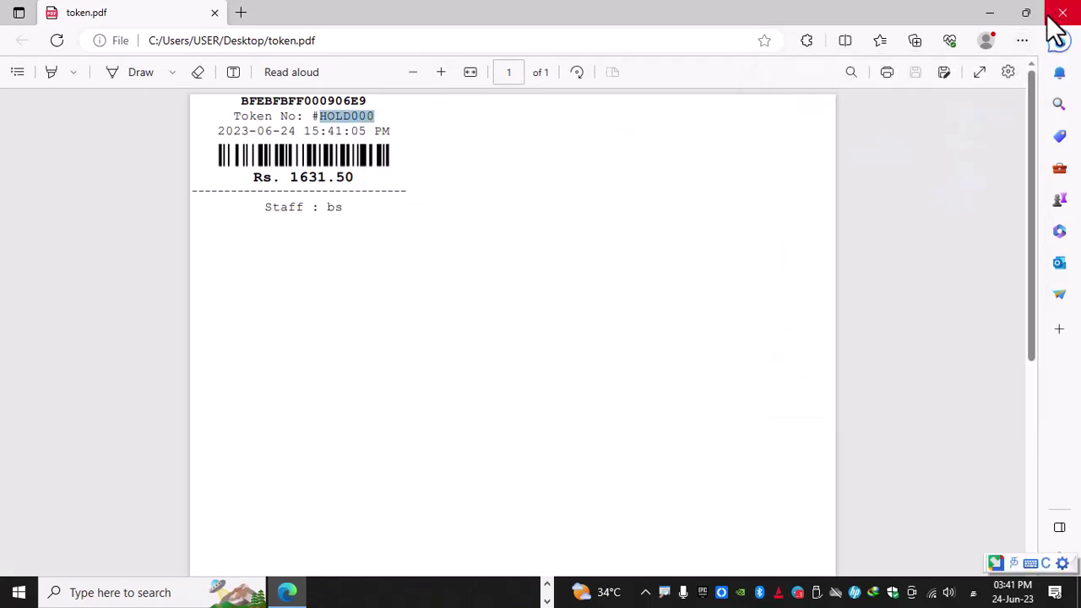
{"action": "left_click", "coordinate": [1061, 12]}
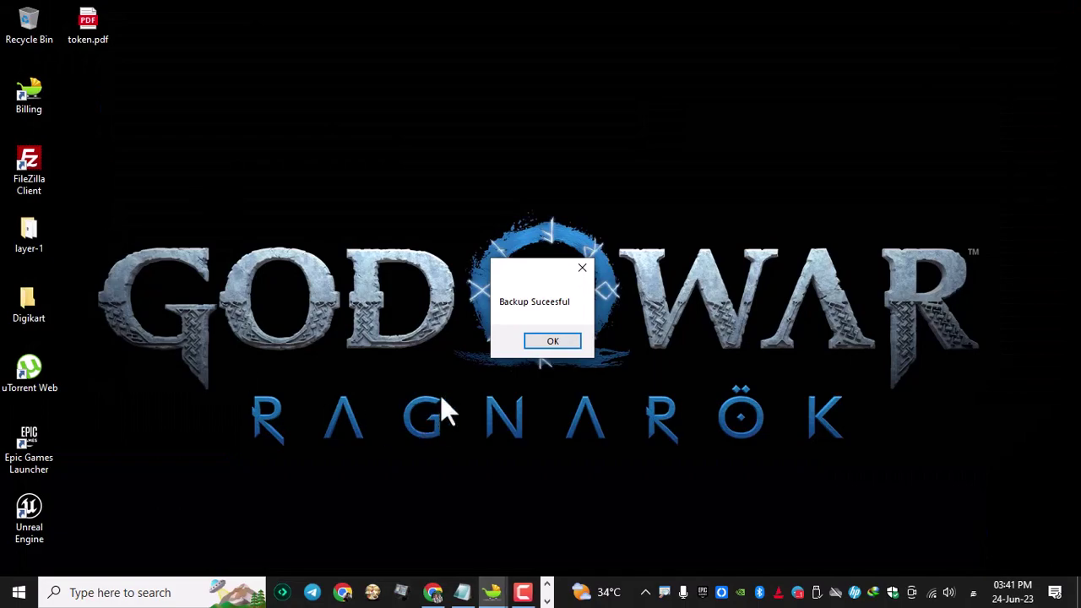
{"action": "left_click", "coordinate": [549, 342]}
Paste HOLD000 into the Waiting Bill field to restore the five-item 1631.5 bill
{"action": "left_click", "coordinate": [491, 592]}
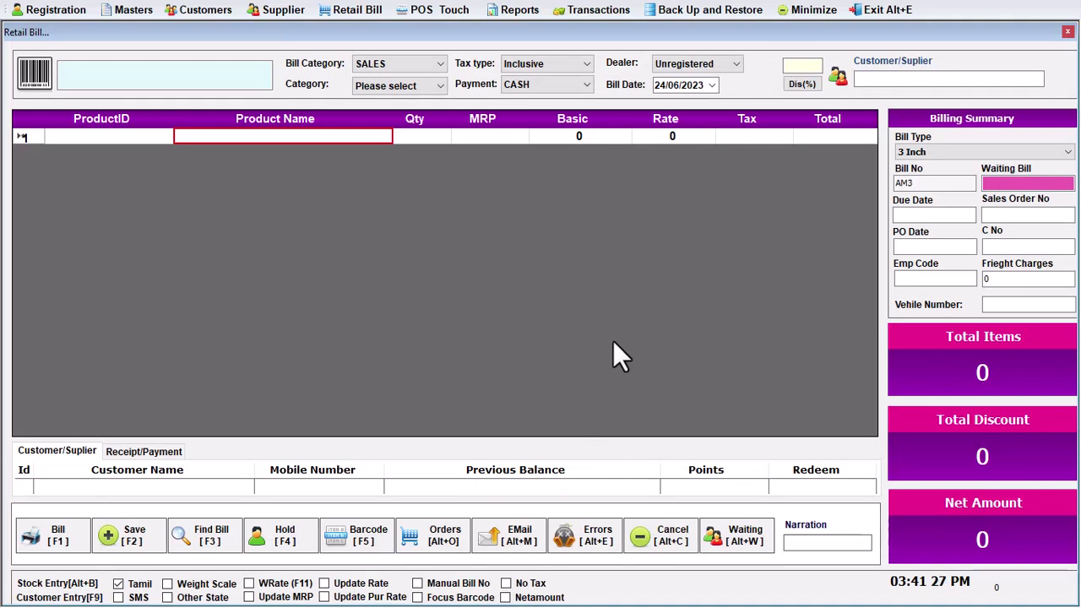
{"action": "left_click", "coordinate": [735, 548]}
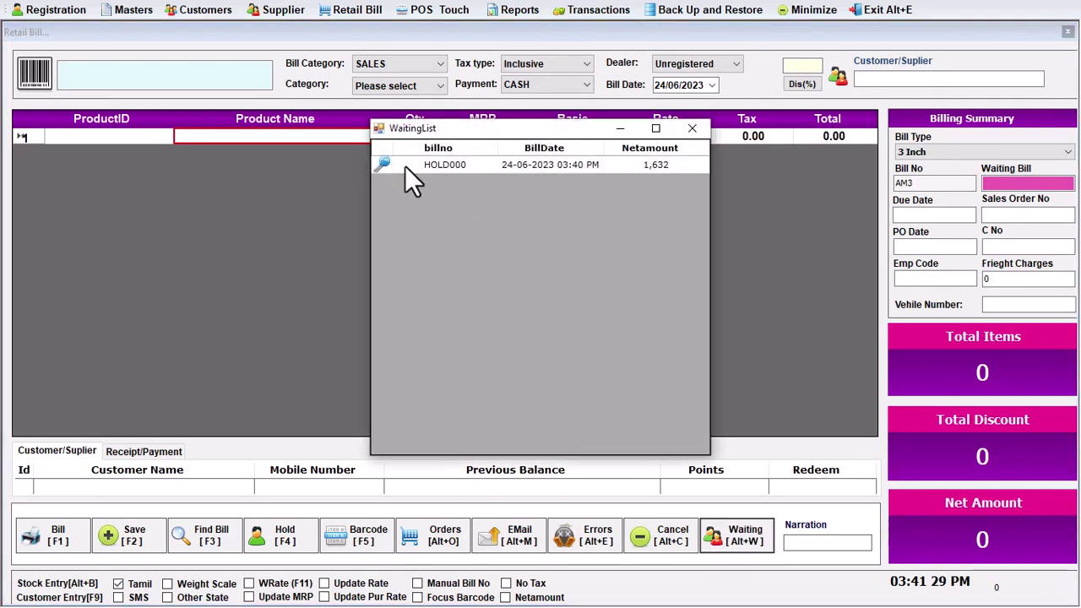
{"action": "double_click", "coordinate": [382, 164]}
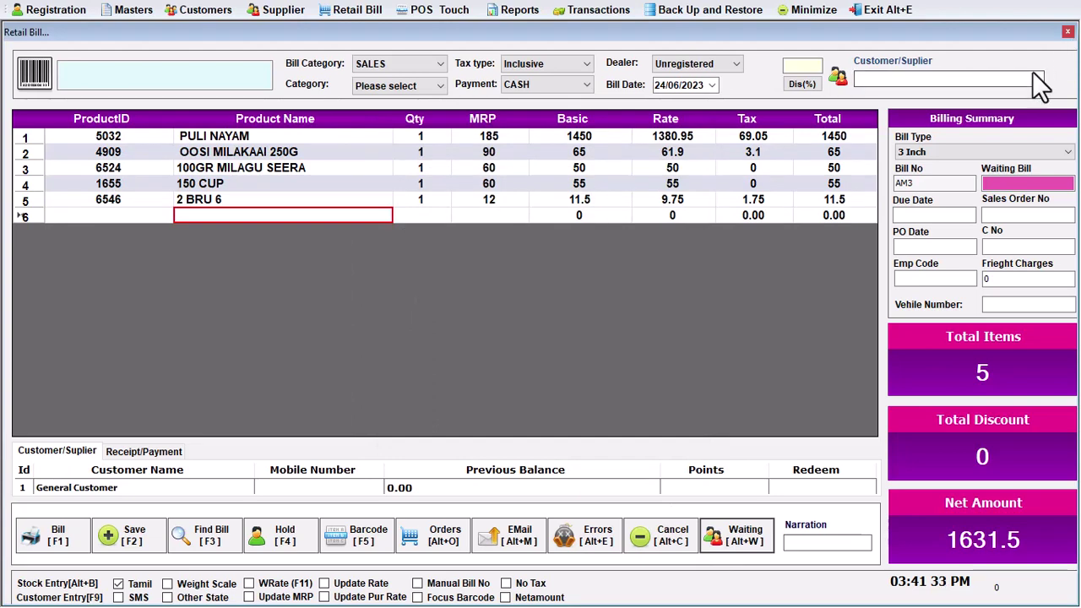
{"action": "left_click", "coordinate": [640, 543]}
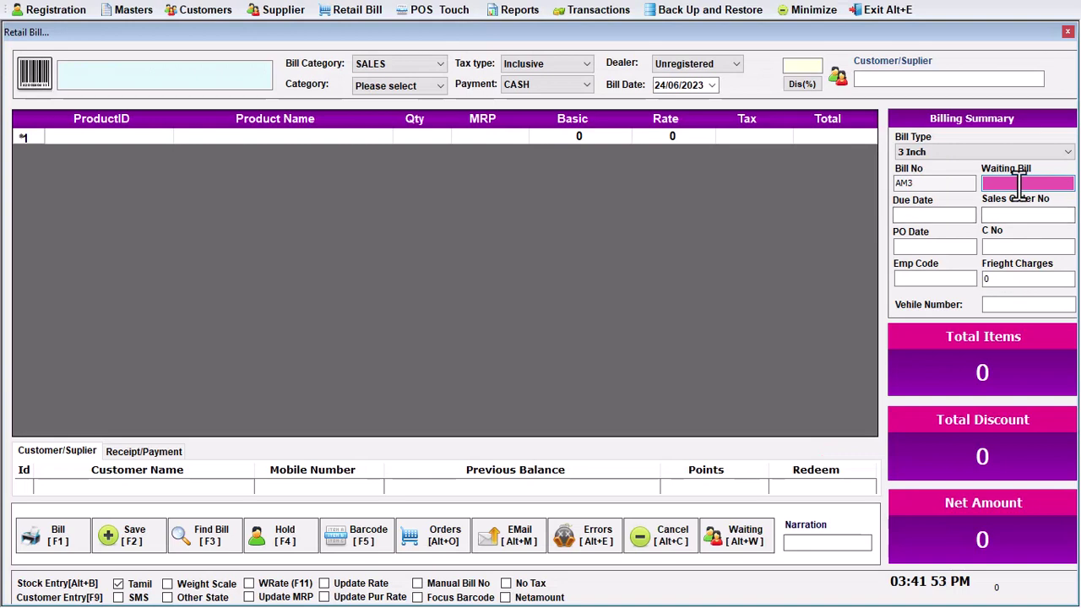
{"action": "right_click", "coordinate": [953, 186]}
{"action": "left_click", "coordinate": [940, 251]}
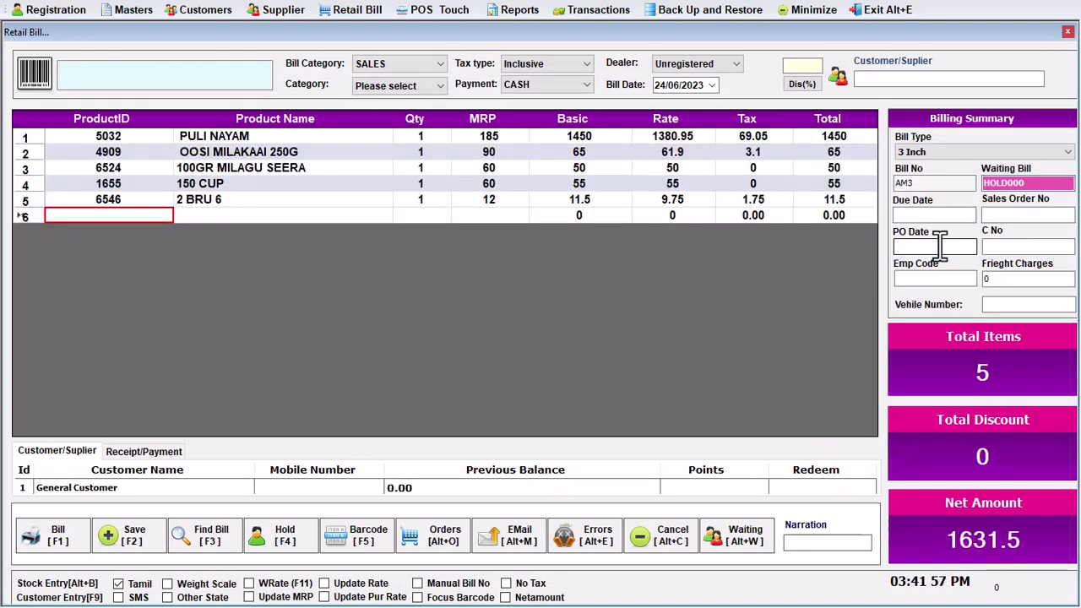
{"action": "left_click", "coordinate": [190, 215]}
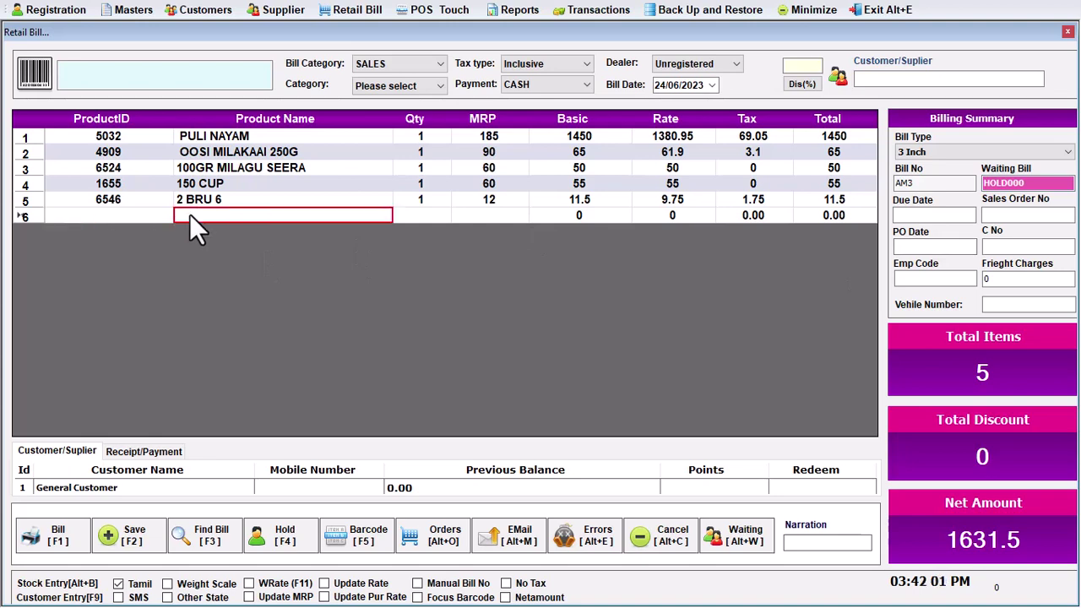
Pay the bill in cash with 2000 received and save the printout as '11'
{"action": "key", "text": "F1"}
{"action": "type", "text": "2000"}
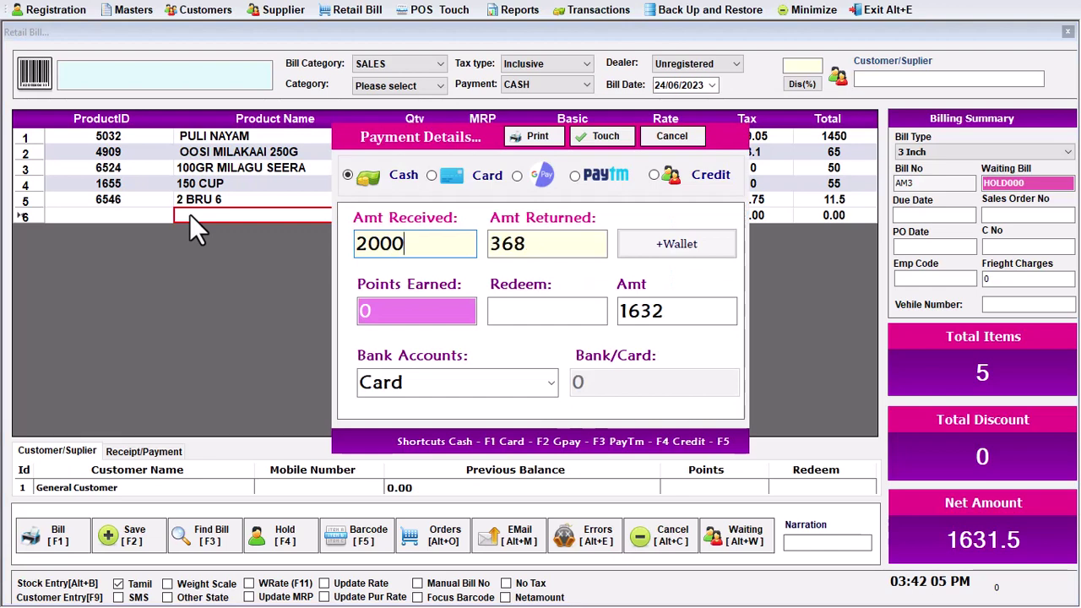
{"action": "key", "text": "Return"}
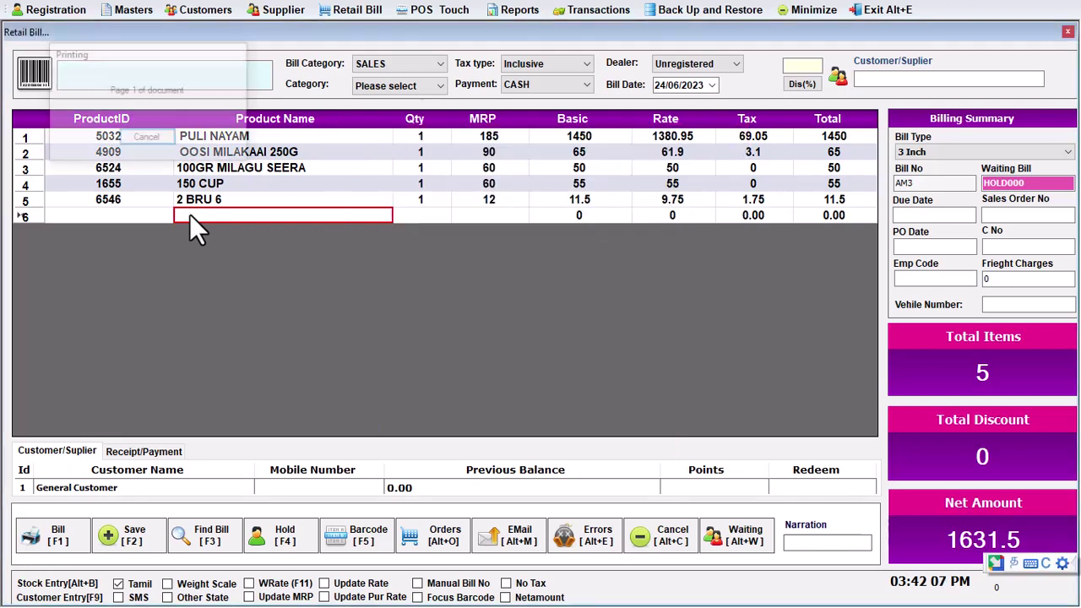
{"action": "type", "text": "11"}
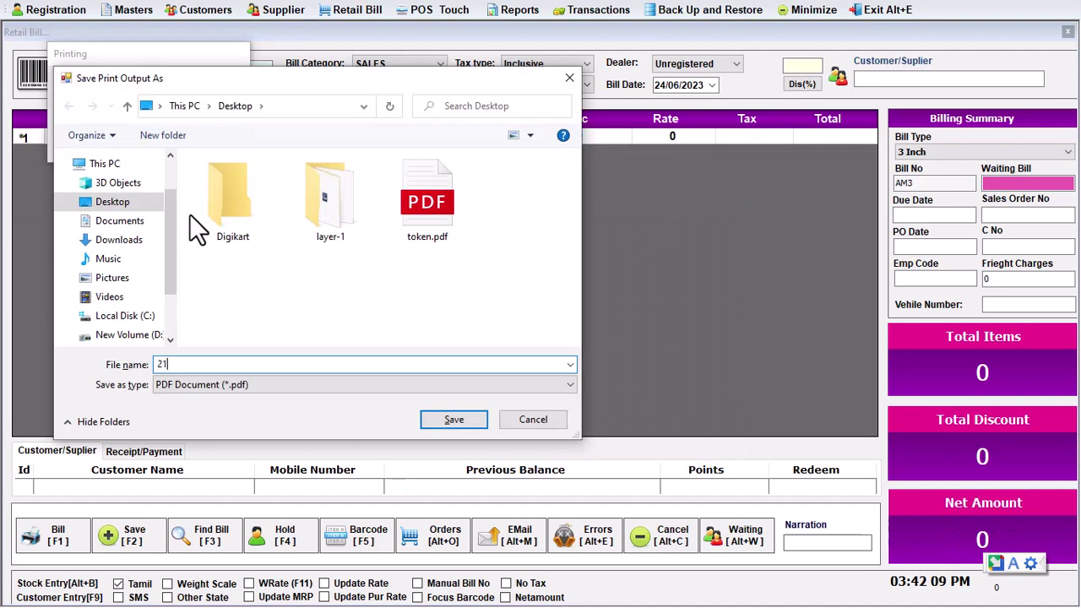
{"action": "key", "text": "Return"}
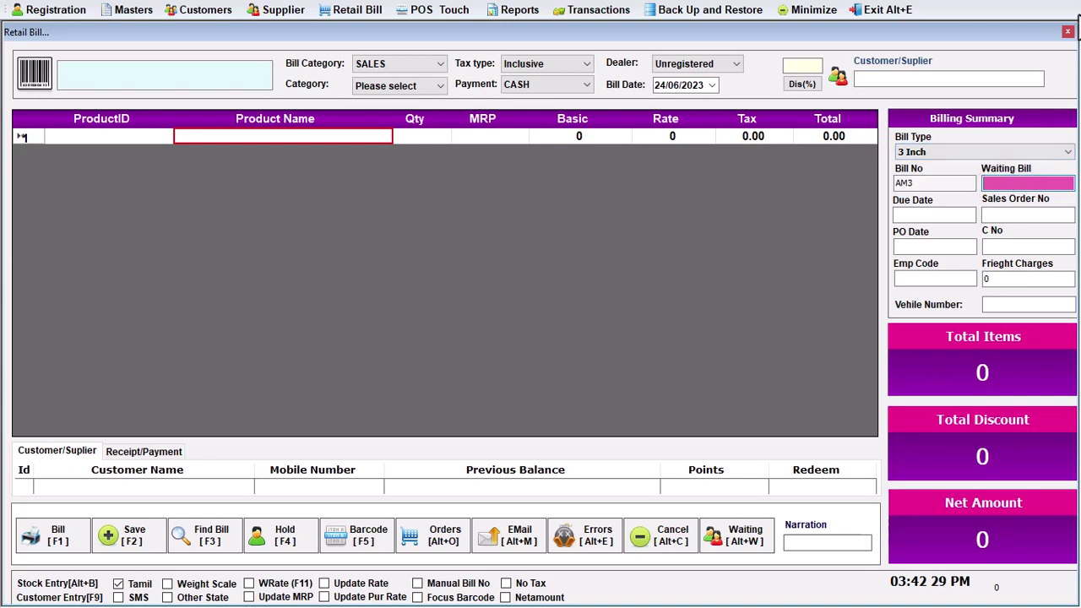
Start a new supplier named MSTRADERS with its contact number, e-mail and GST number
{"action": "left_click", "coordinate": [1067, 31]}
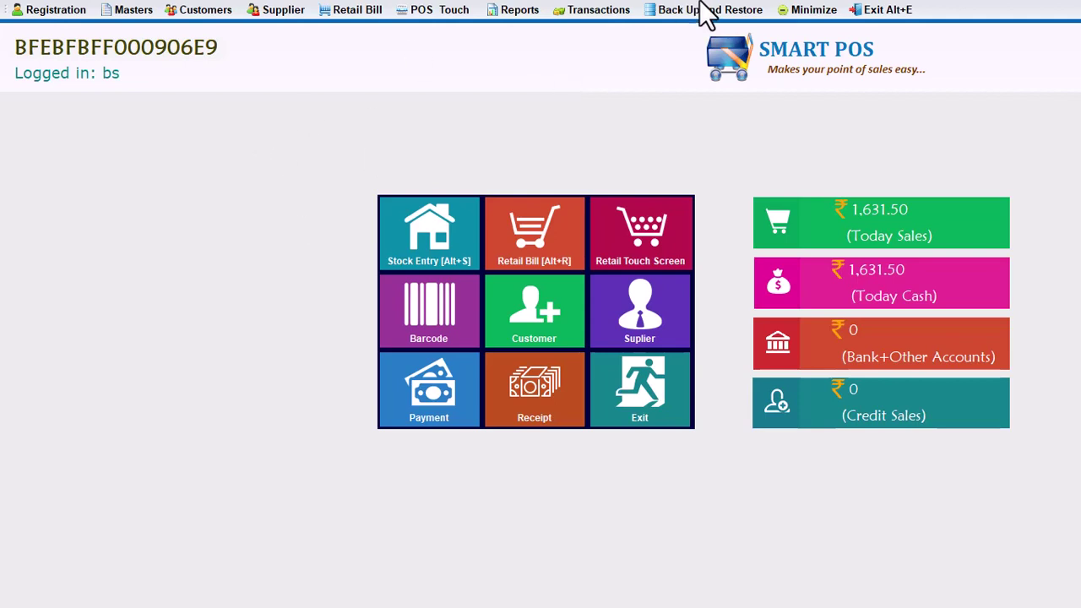
{"action": "left_click", "coordinate": [262, 15]}
{"action": "left_click", "coordinate": [273, 34]}
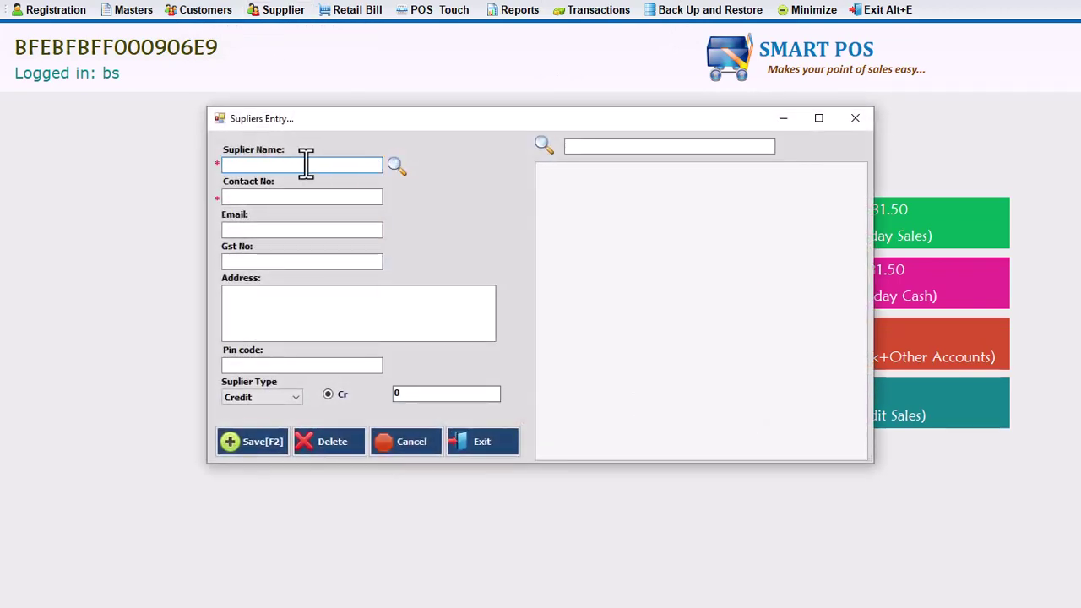
{"action": "type", "text": "MSTRADERS"}
{"action": "left_click", "coordinate": [346, 196]}
{"action": "left_click", "coordinate": [344, 229]}
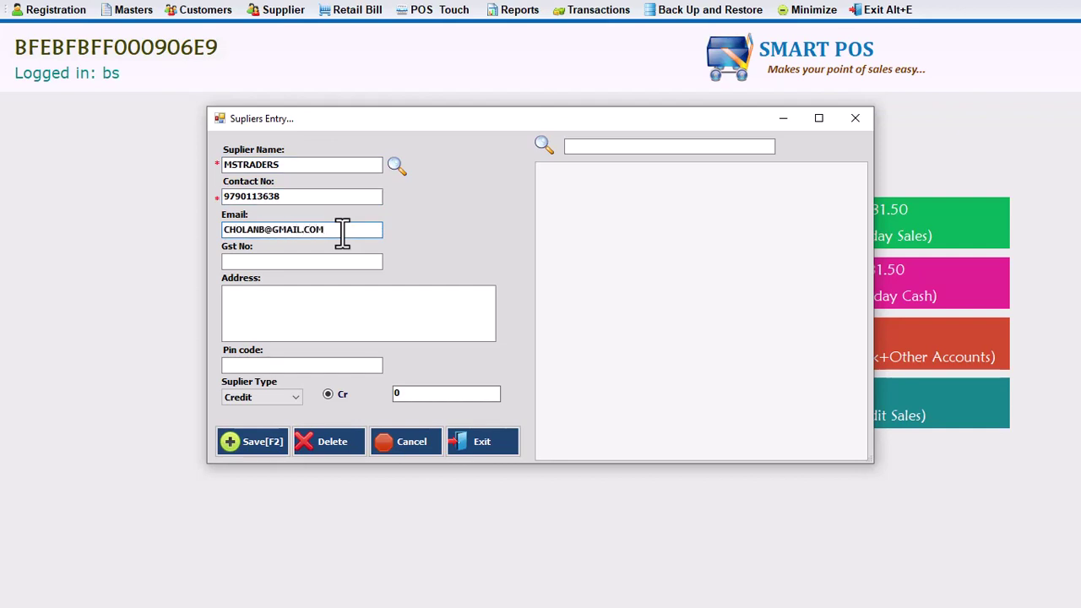
{"action": "left_click", "coordinate": [333, 261]}
Enter the supplier's address and pin code and set the opening balance to 1520
{"action": "left_click", "coordinate": [362, 309]}
{"action": "key", "text": "Tab"}
{"action": "type", "text": "605602"}
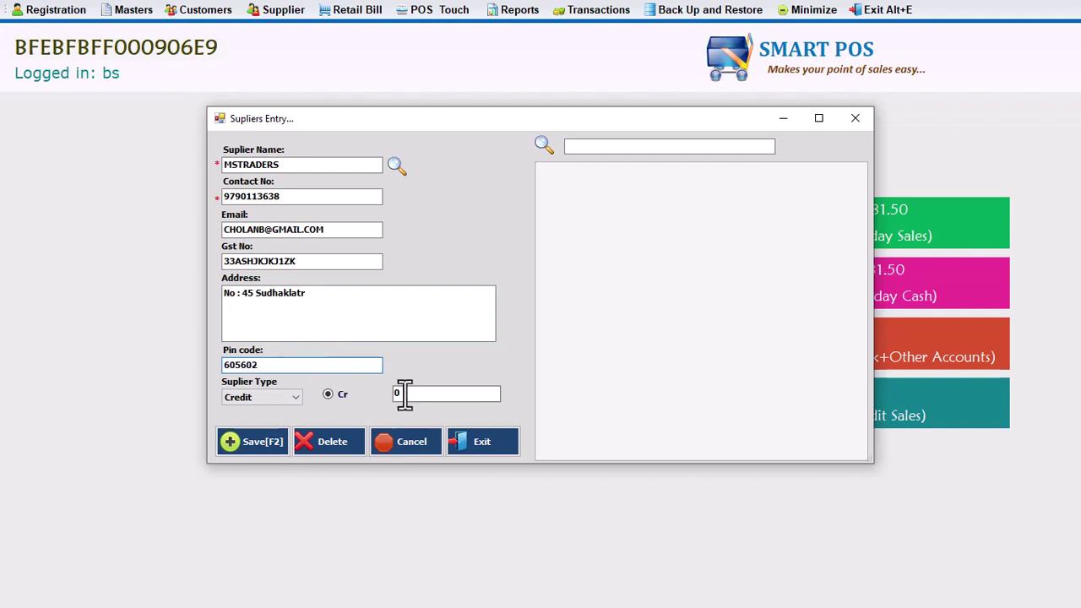
{"action": "left_click_drag", "start_coordinate": [405, 393], "coordinate": [392, 393]}
{"action": "type", "text": "1520"}
{"action": "left_click_drag", "start_coordinate": [439, 395], "coordinate": [367, 394]}
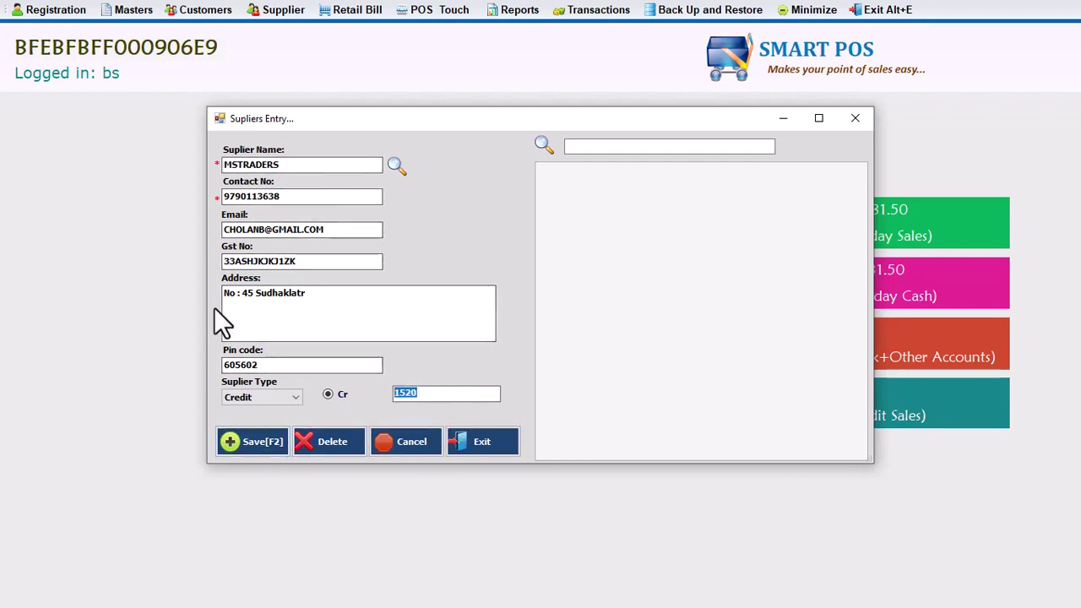
{"action": "left_click_drag", "start_coordinate": [320, 261], "coordinate": [186, 258]}
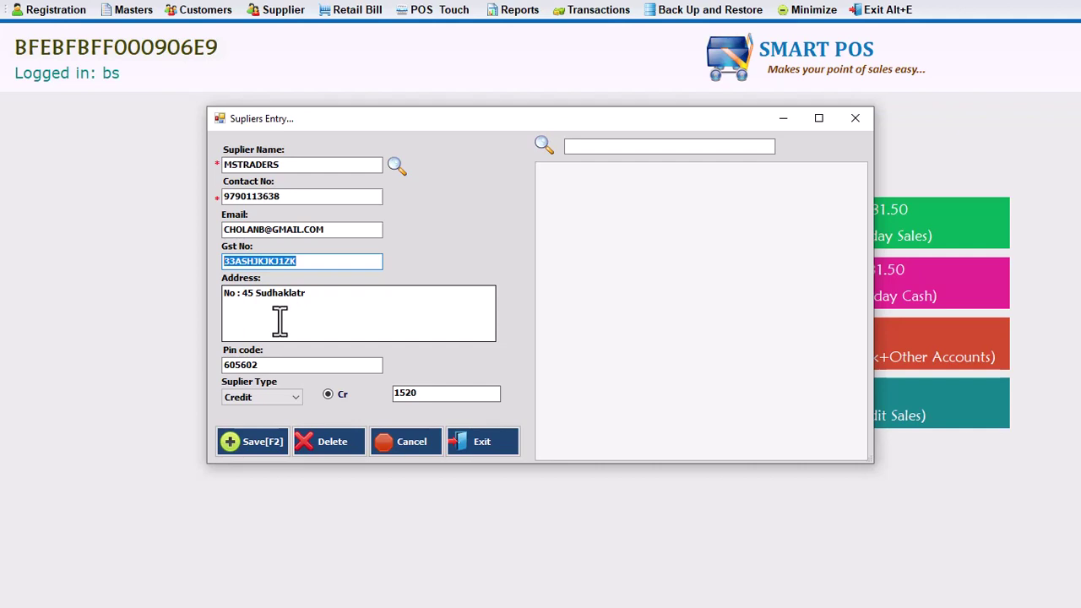
{"action": "left_click", "coordinate": [297, 260]}
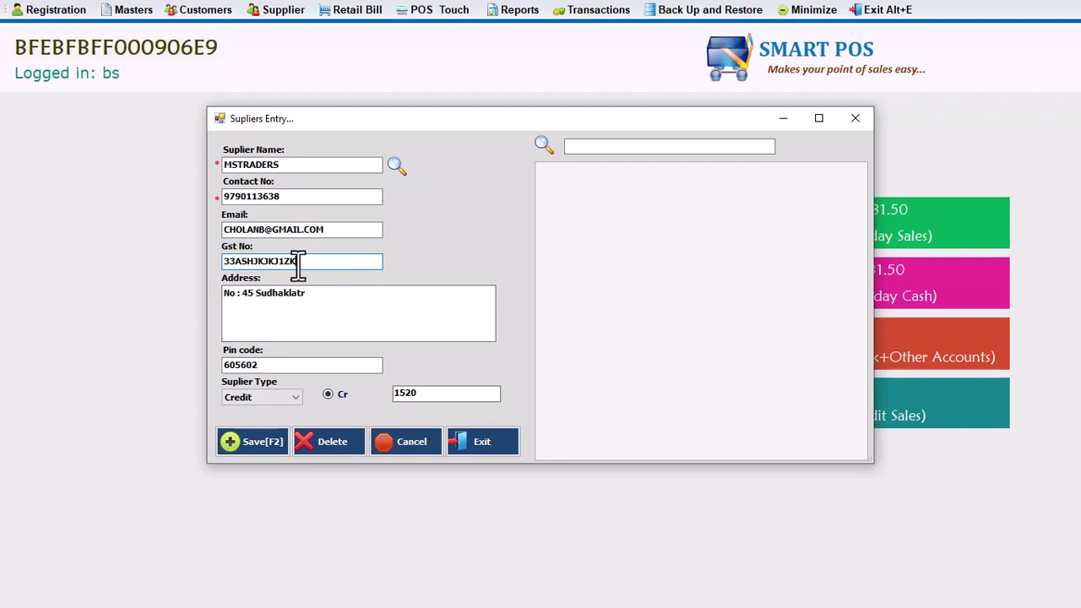
Save the MSTRADERS credit supplier record, leaving the entry form blank
{"action": "left_click", "coordinate": [255, 445]}
{"action": "left_click", "coordinate": [558, 342]}
{"action": "left_click", "coordinate": [297, 164]}
{"action": "left_click", "coordinate": [731, 145]}
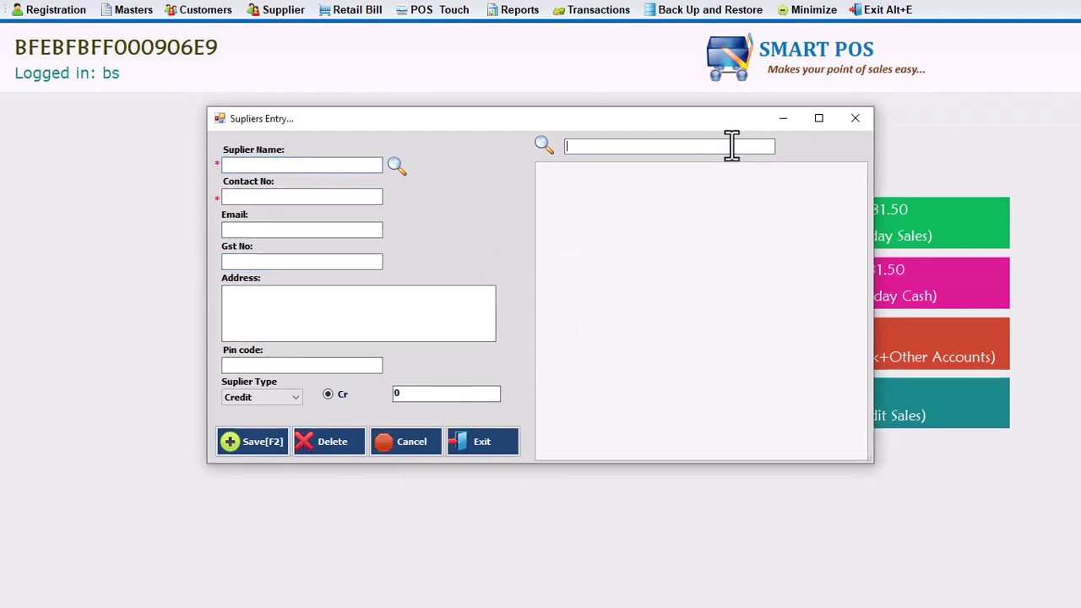
Enter a new supplier, Gurusamy Traders, with its contact number and pin code
{"action": "type", "text": "mst"}
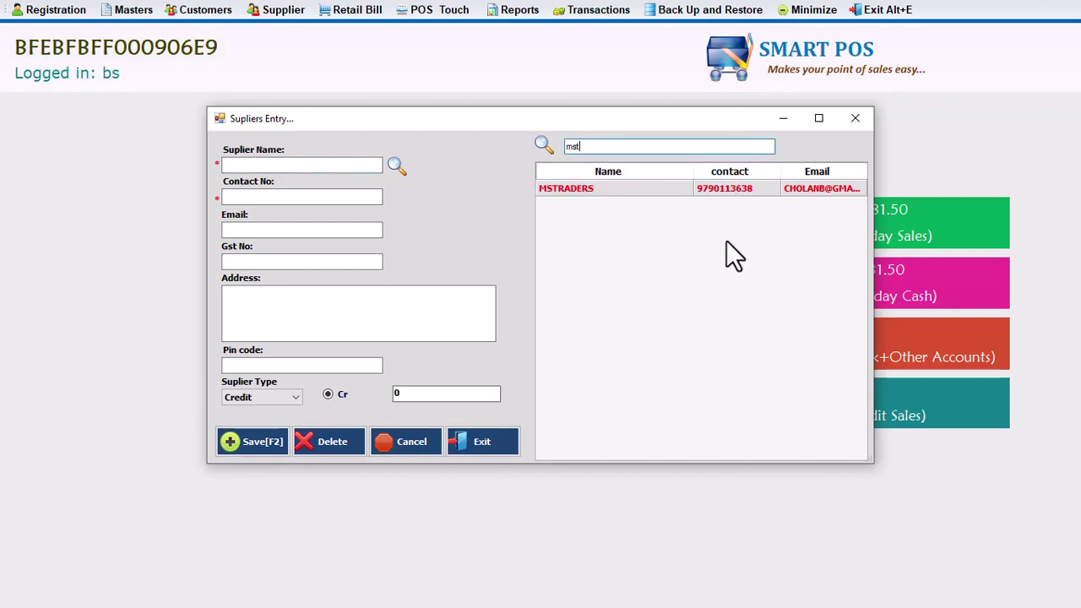
{"action": "key", "text": "BackSpace"}
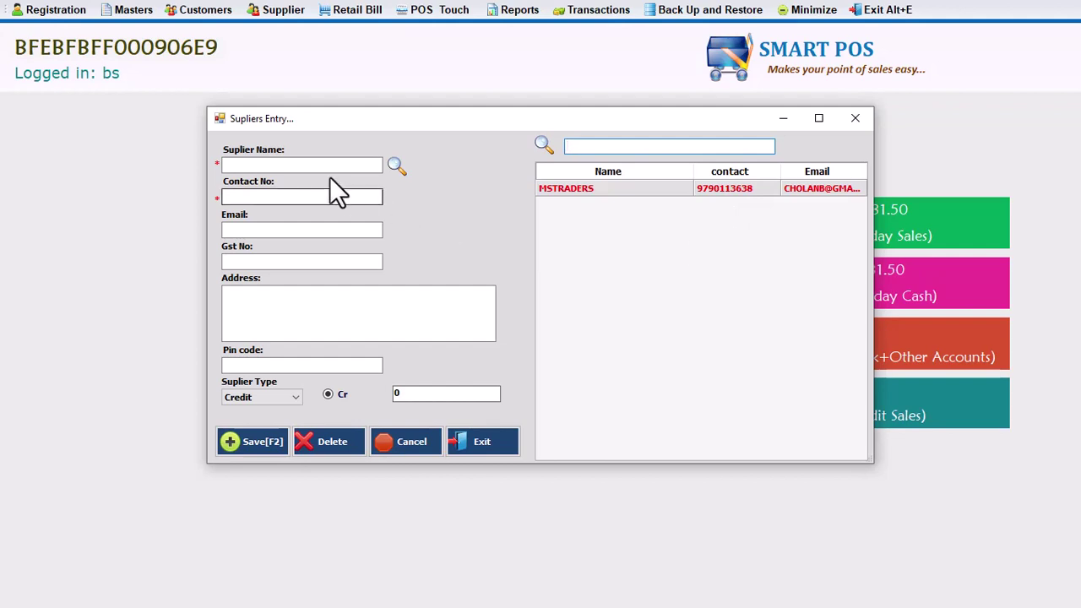
{"action": "left_click", "coordinate": [291, 165]}
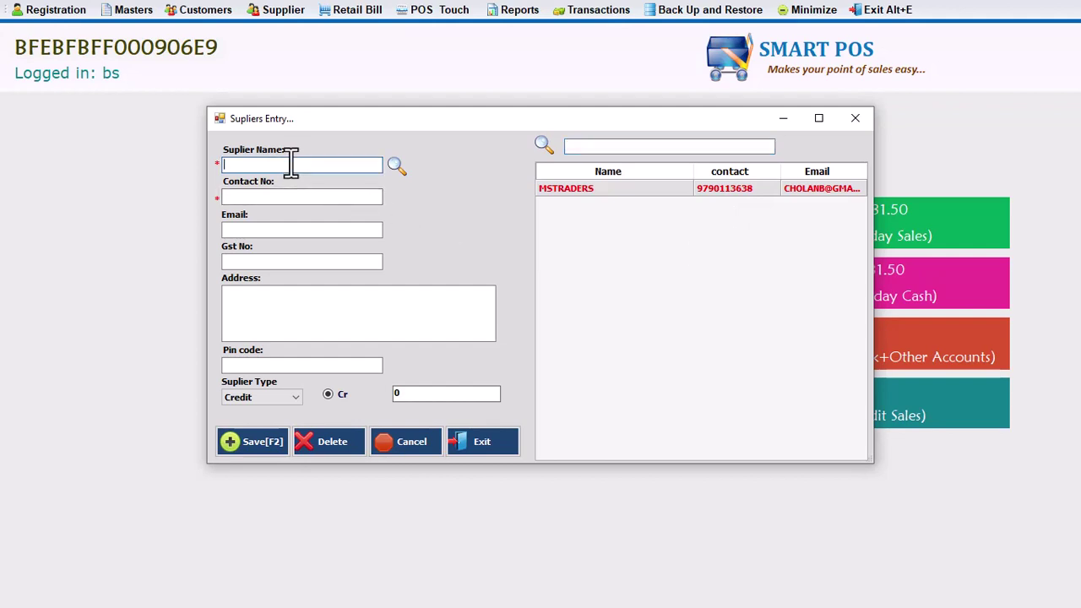
{"action": "type", "text": "Gurusamy Traders"}
{"action": "left_click", "coordinate": [313, 197]}
{"action": "left_click", "coordinate": [283, 262]}
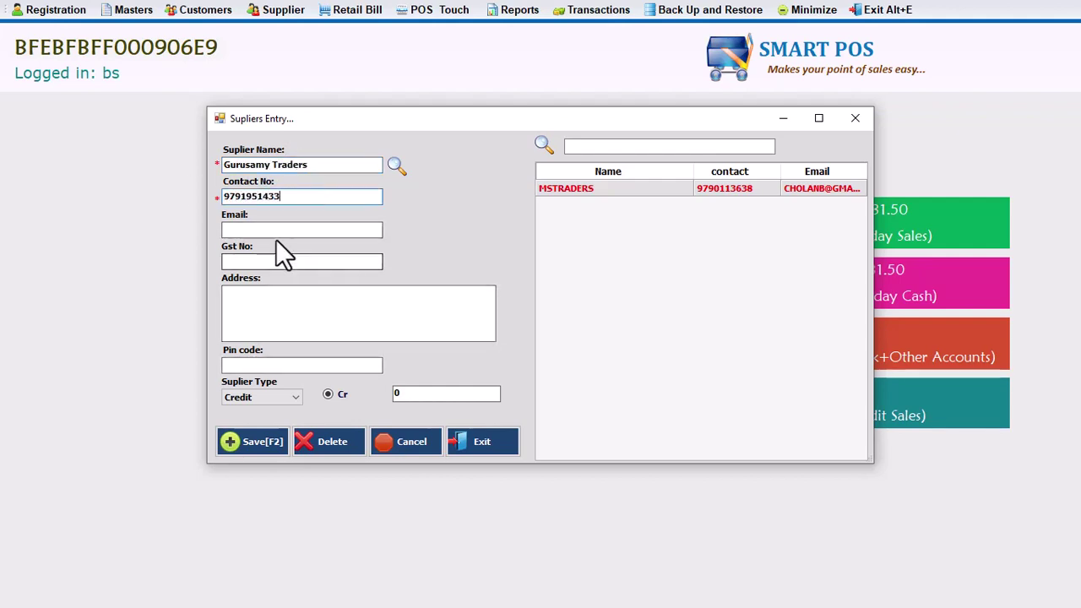
{"action": "left_click", "coordinate": [323, 365]}
{"action": "type", "text": "605302"}
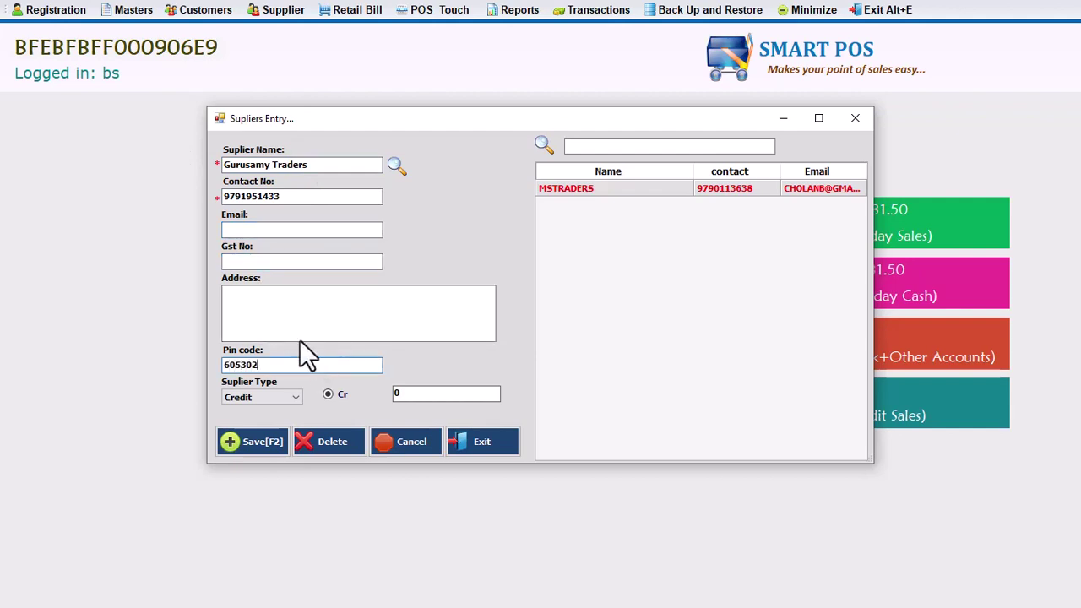
Save the Gurusamy Traders supplier and close the supplier entry window
{"action": "left_click", "coordinate": [256, 442]}
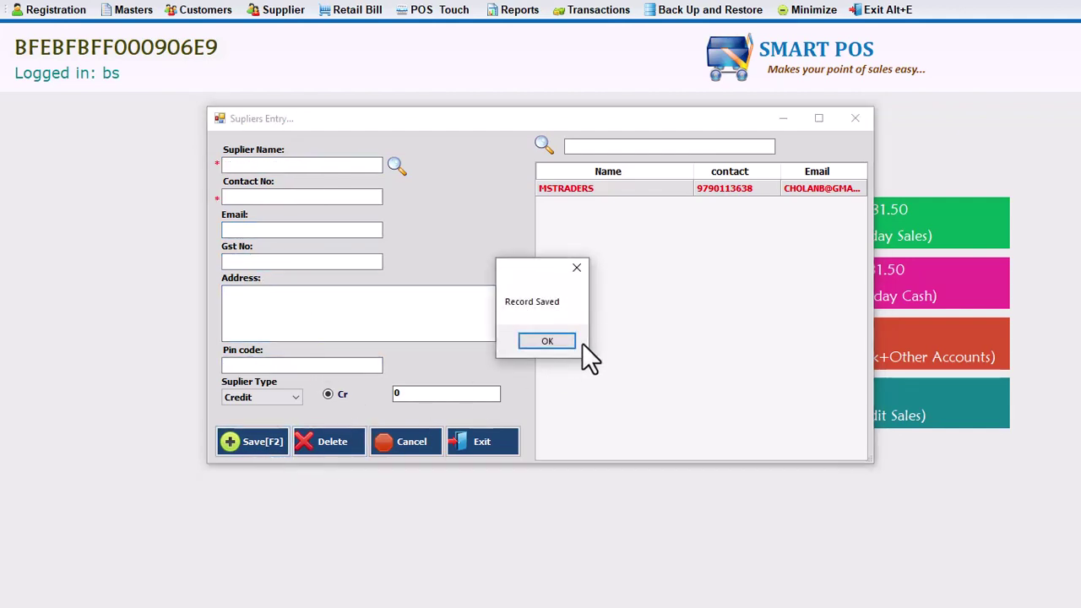
{"action": "left_click", "coordinate": [561, 346]}
{"action": "left_click", "coordinate": [856, 119]}
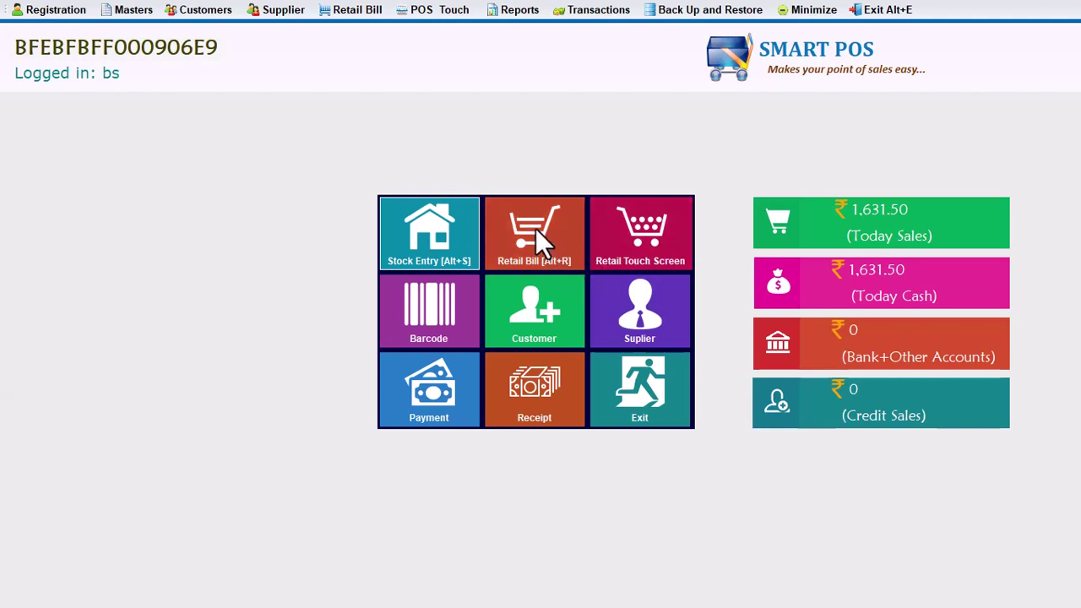
Open a new bill set to PURCHASE category, Inclusive tax and Registered dealer
{"action": "left_click", "coordinate": [541, 244]}
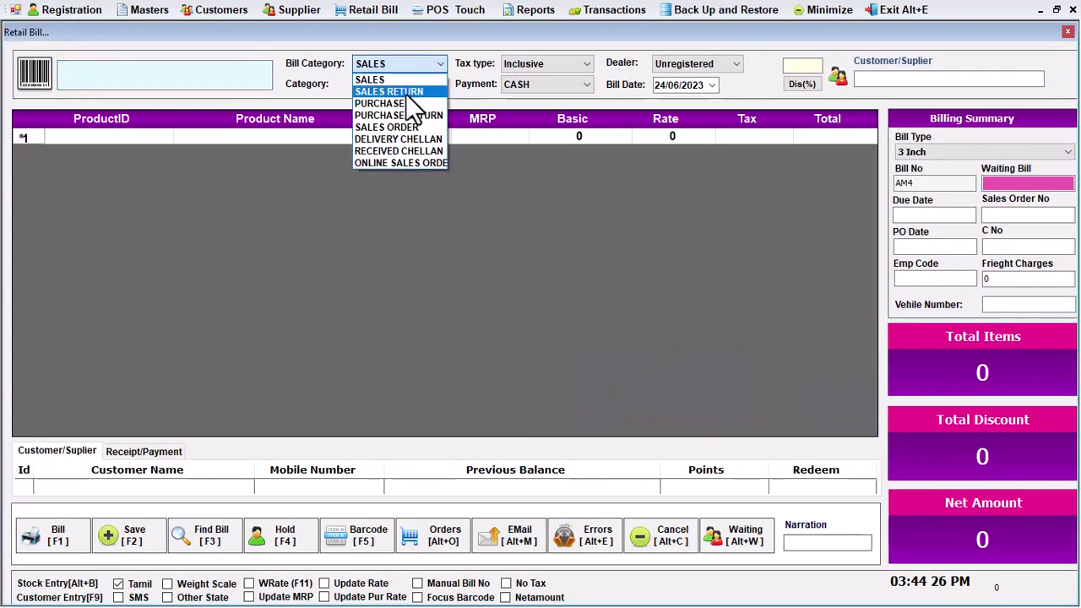
{"action": "left_click", "coordinate": [388, 103]}
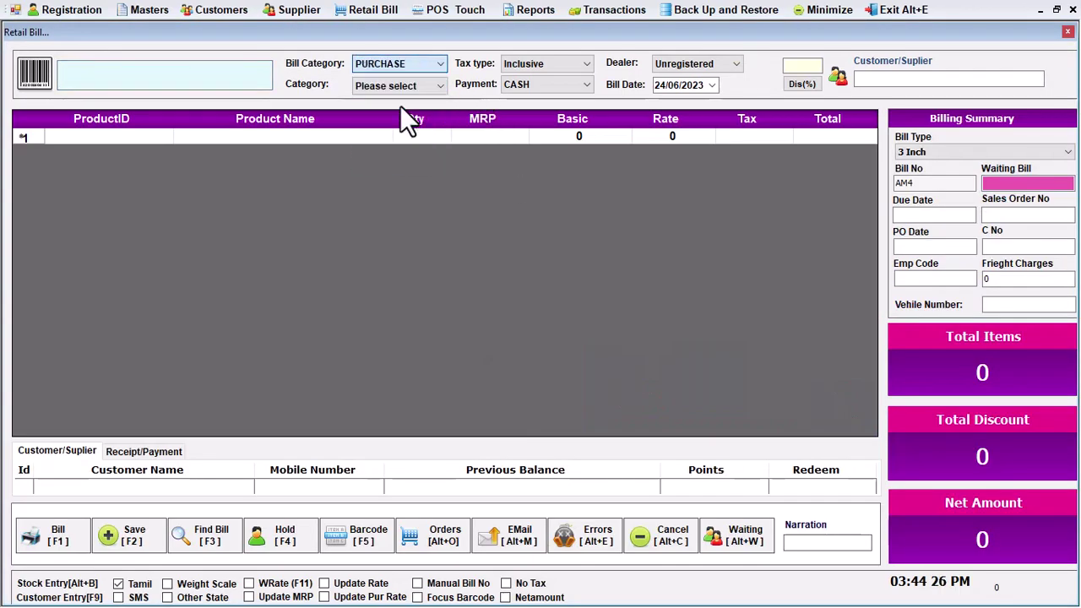
{"action": "left_click", "coordinate": [553, 62]}
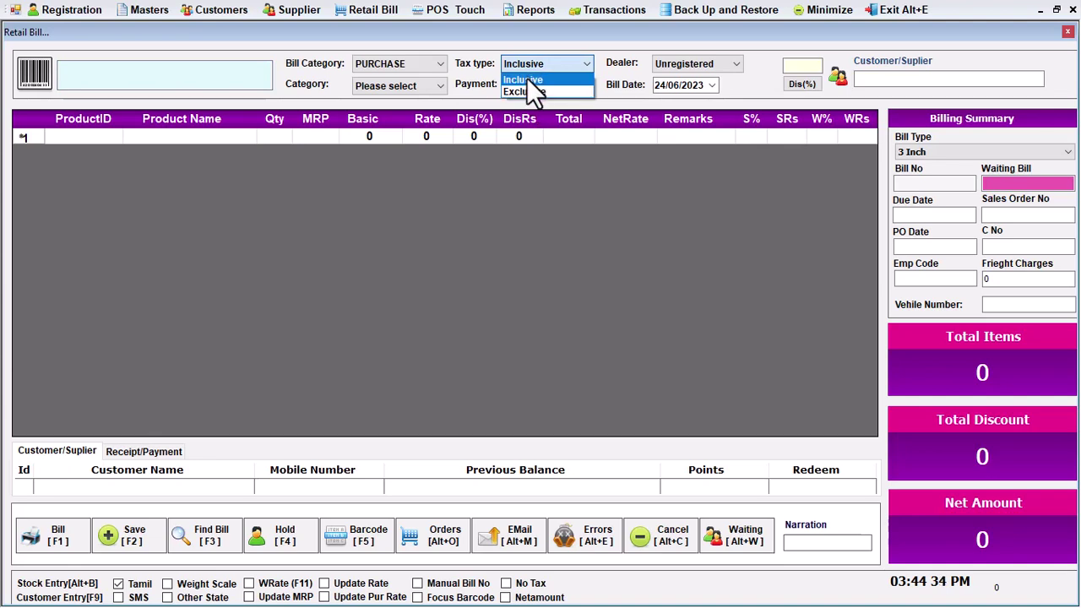
{"action": "left_click", "coordinate": [526, 80]}
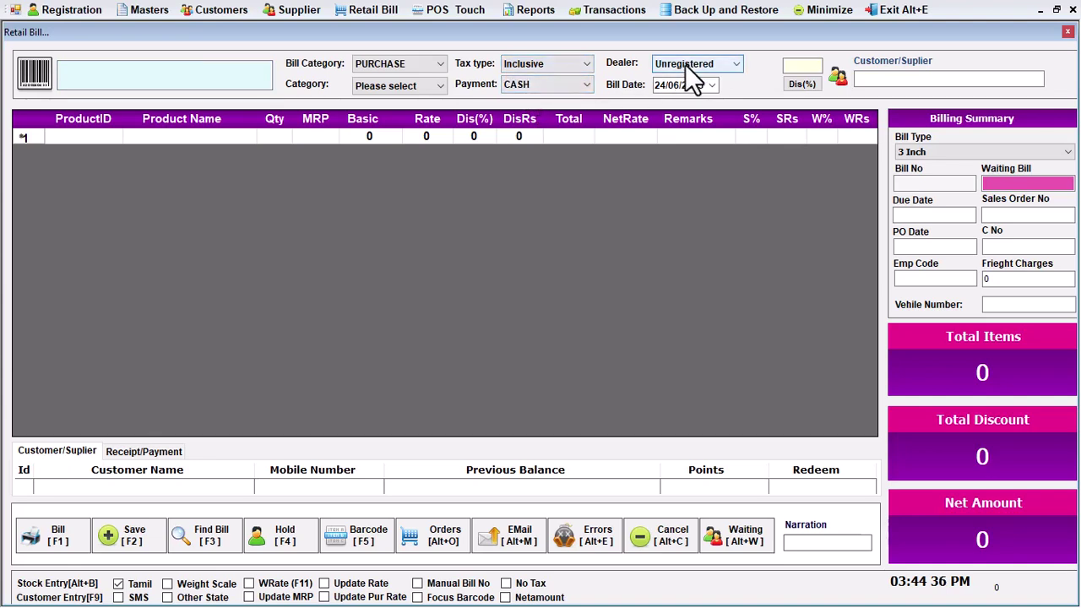
{"action": "left_click", "coordinate": [685, 64]}
{"action": "left_click", "coordinate": [680, 78]}
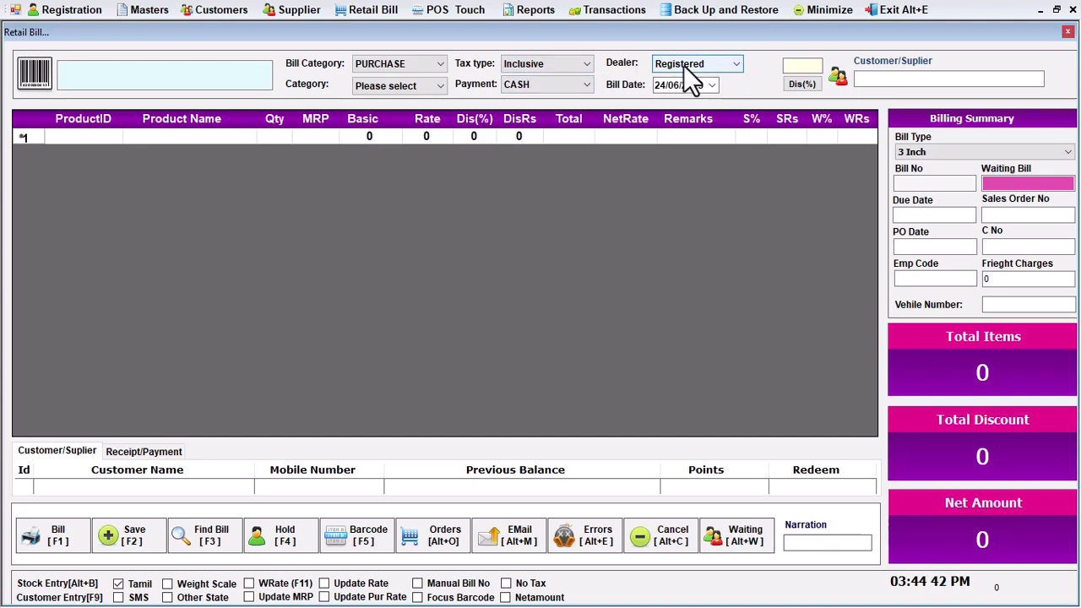
{"action": "left_click", "coordinate": [683, 65]}
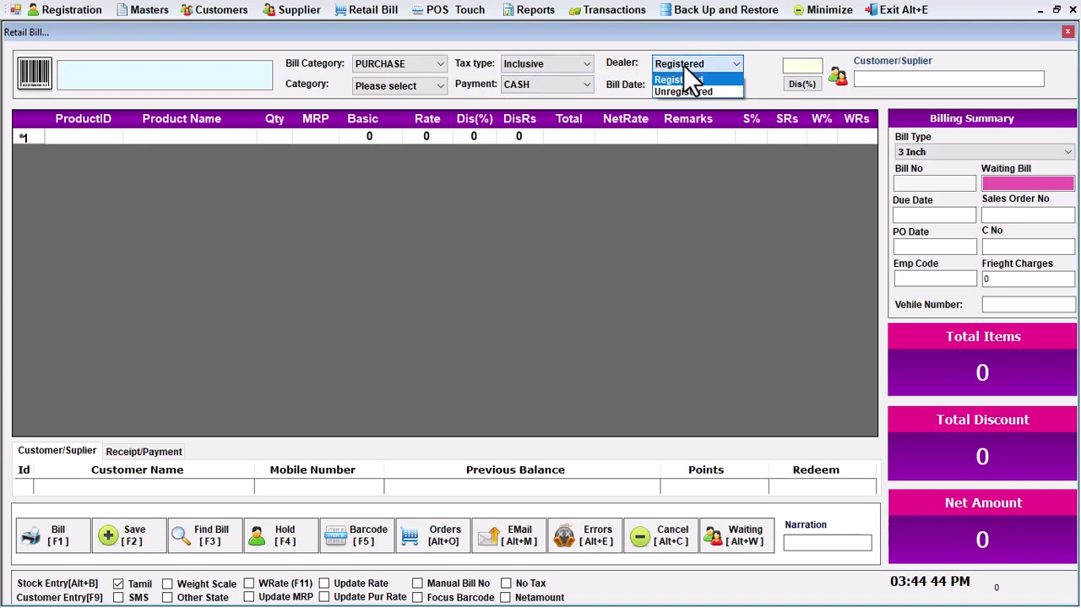
{"action": "left_click", "coordinate": [683, 88]}
{"action": "left_click", "coordinate": [682, 65]}
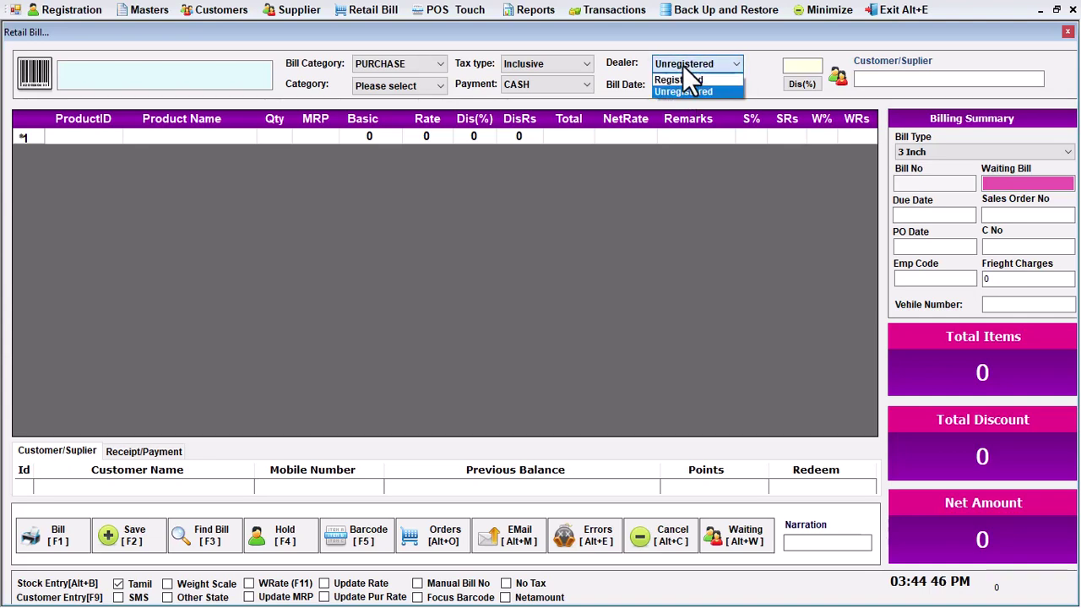
{"action": "left_click", "coordinate": [681, 77]}
Choose MSTRADERS as the purchase bill's supplier and enter the supplier's bill number
{"action": "left_click", "coordinate": [894, 78]}
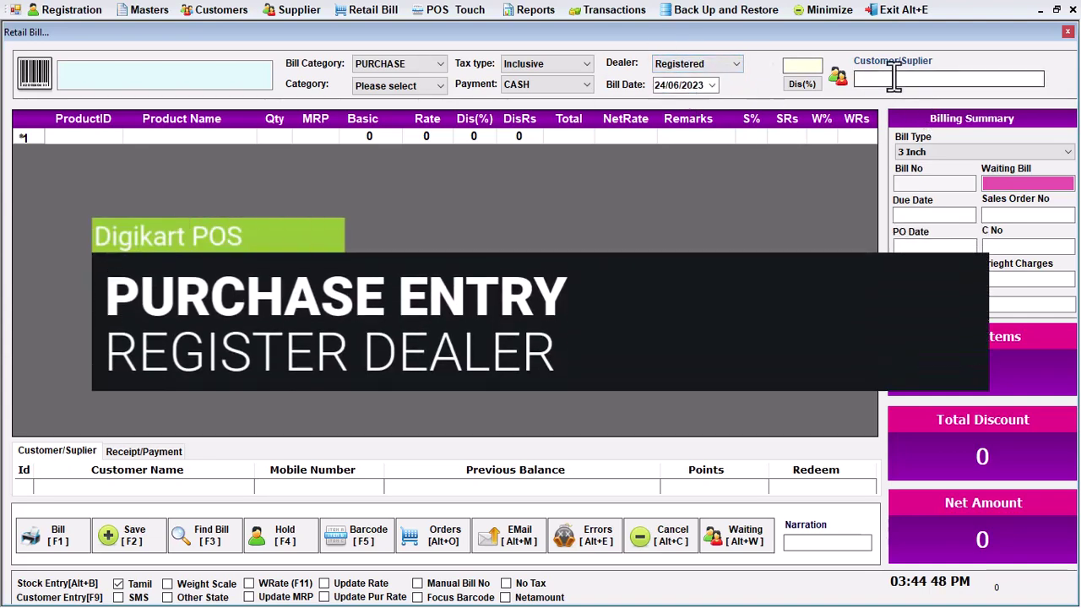
{"action": "type", "text": "m"}
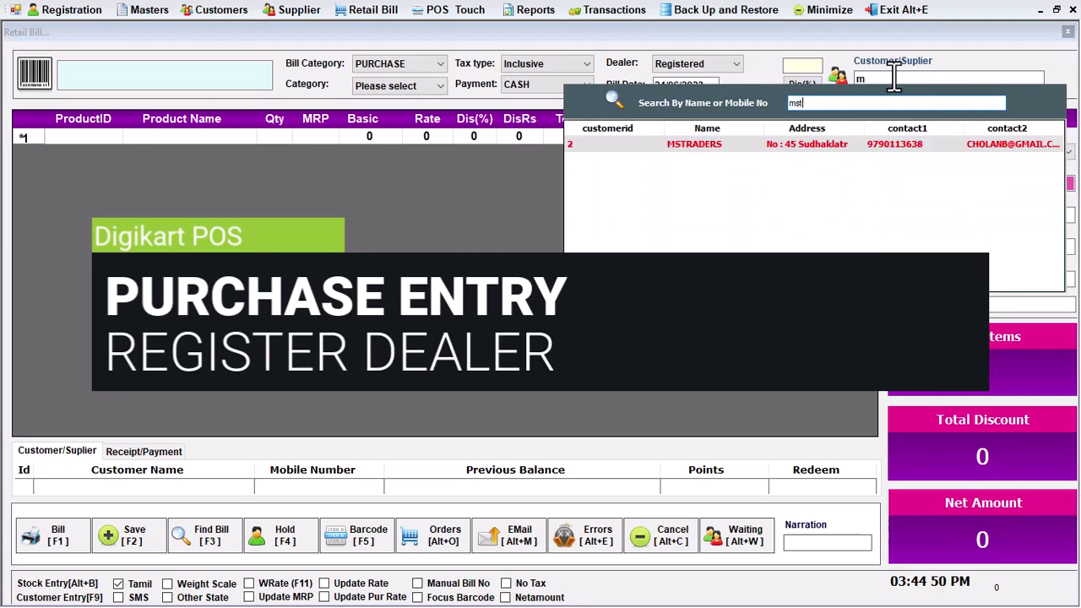
{"action": "key", "text": "Return"}
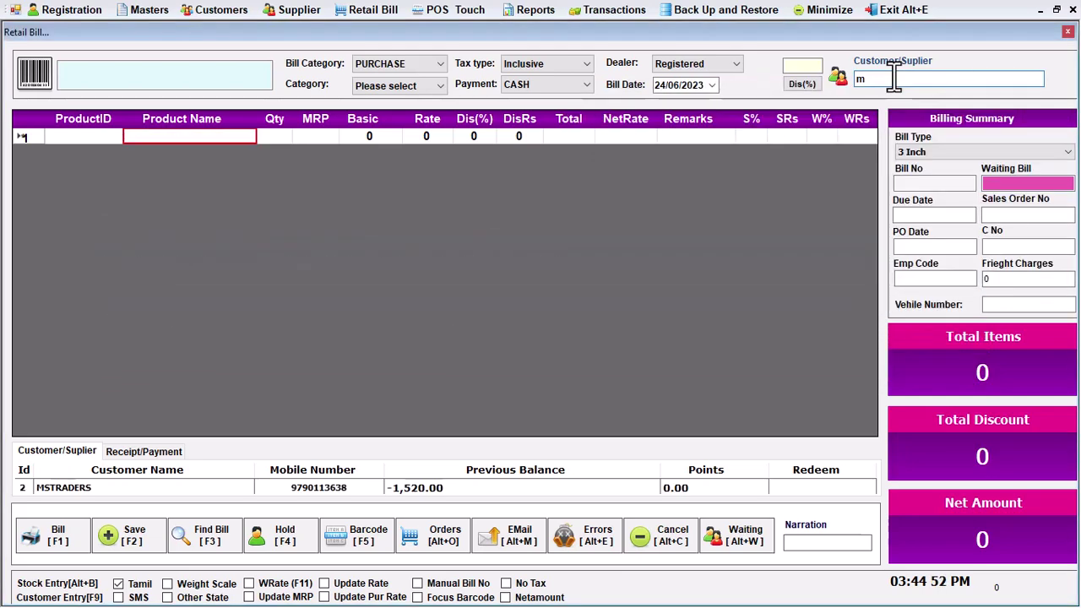
{"action": "left_click", "coordinate": [926, 184]}
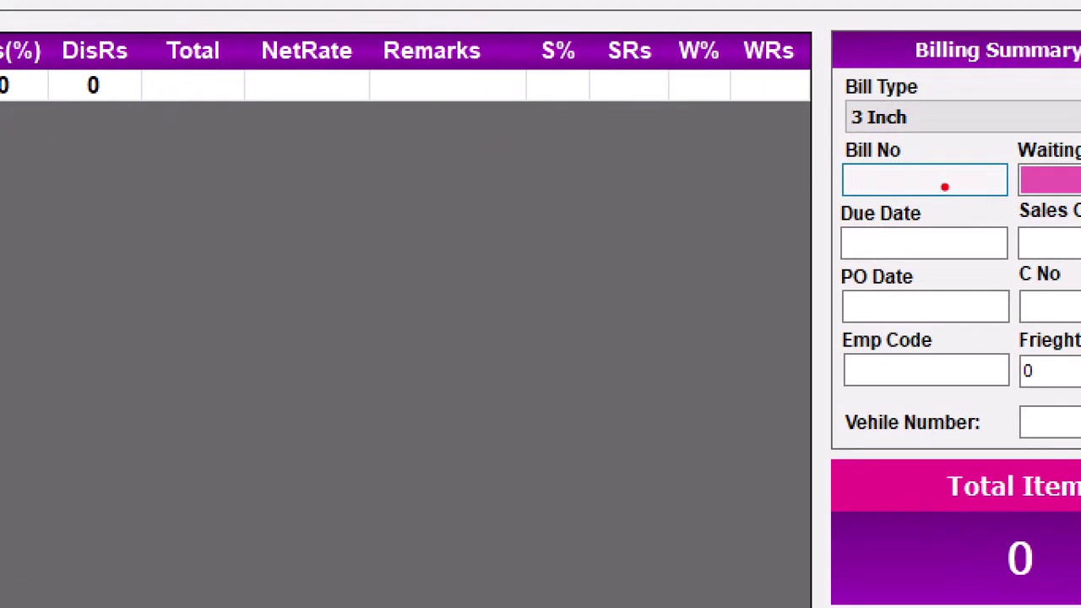
{"action": "mouse_move", "coordinate": [804, 125]}
{"action": "left_mouse_down"}
{"action": "mouse_move", "coordinate": [812, 150]}
{"action": "mouse_move", "coordinate": [1032, 228]}
{"action": "left_mouse_up"}
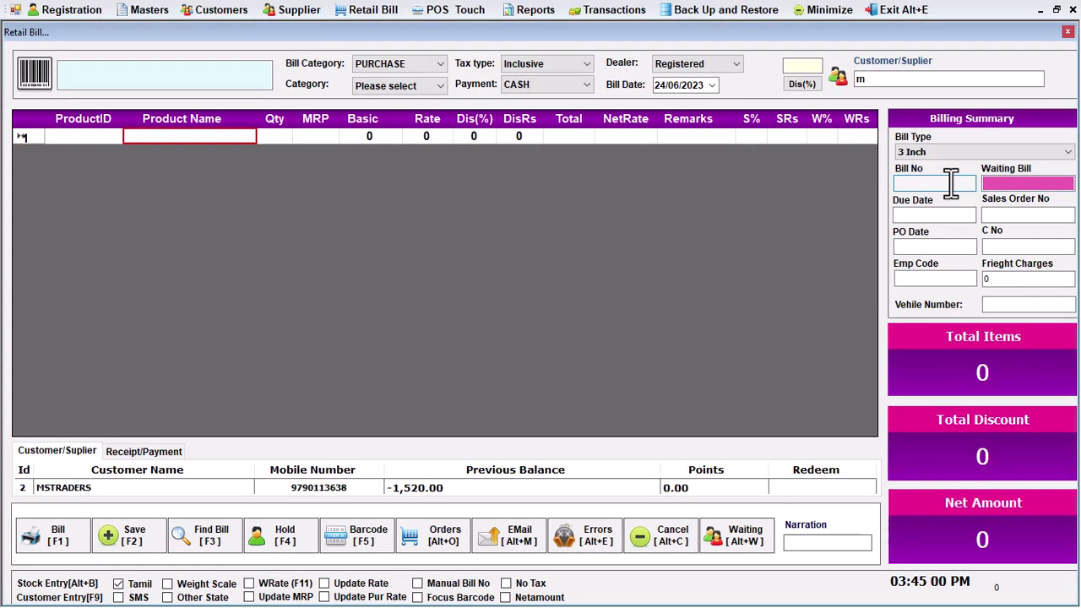
{"action": "type", "text": "NH253665"}
{"action": "left_click", "coordinate": [183, 74]}
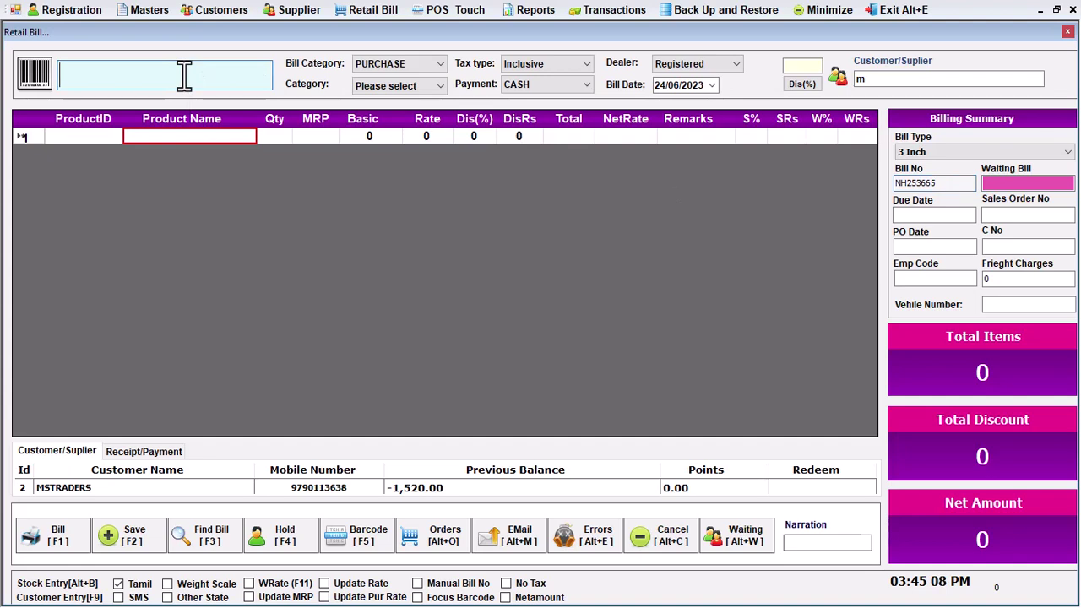
Add product 5032 with quantity 40 and product 6524 with quantity 10
{"action": "type", "text": "5032"}
{"action": "key", "text": "Return"}
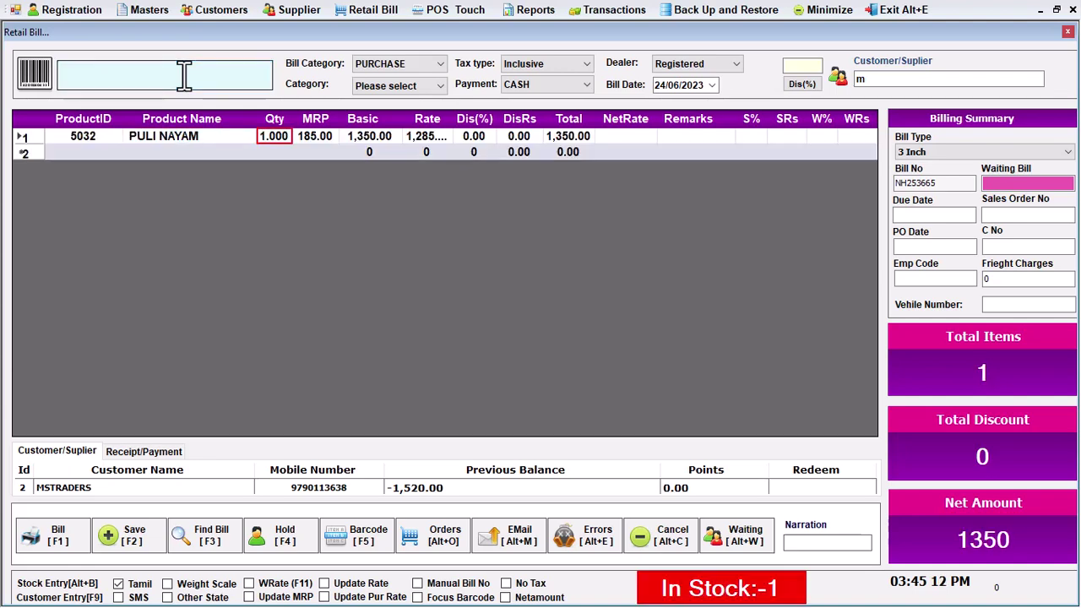
{"action": "type", "text": "40"}
{"action": "key", "text": "Return"}
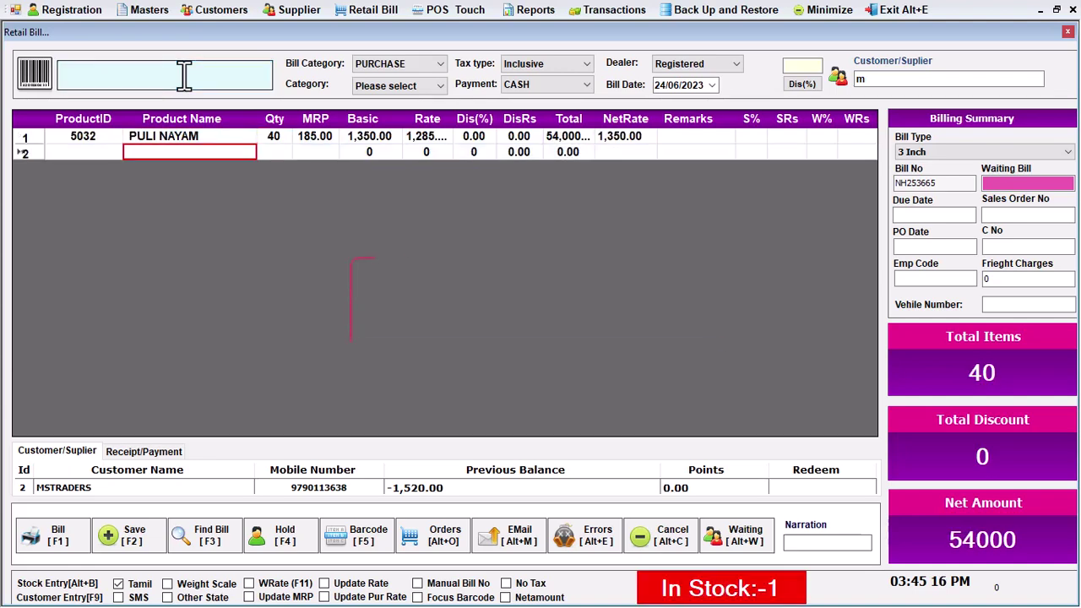
{"action": "type", "text": "6524"}
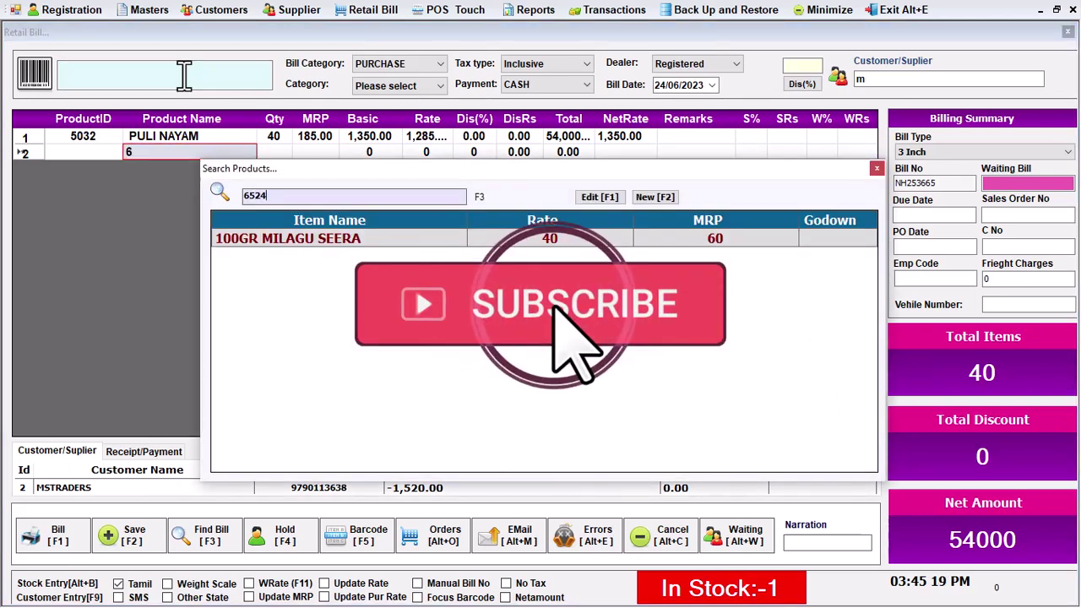
{"action": "key", "text": "Return"}
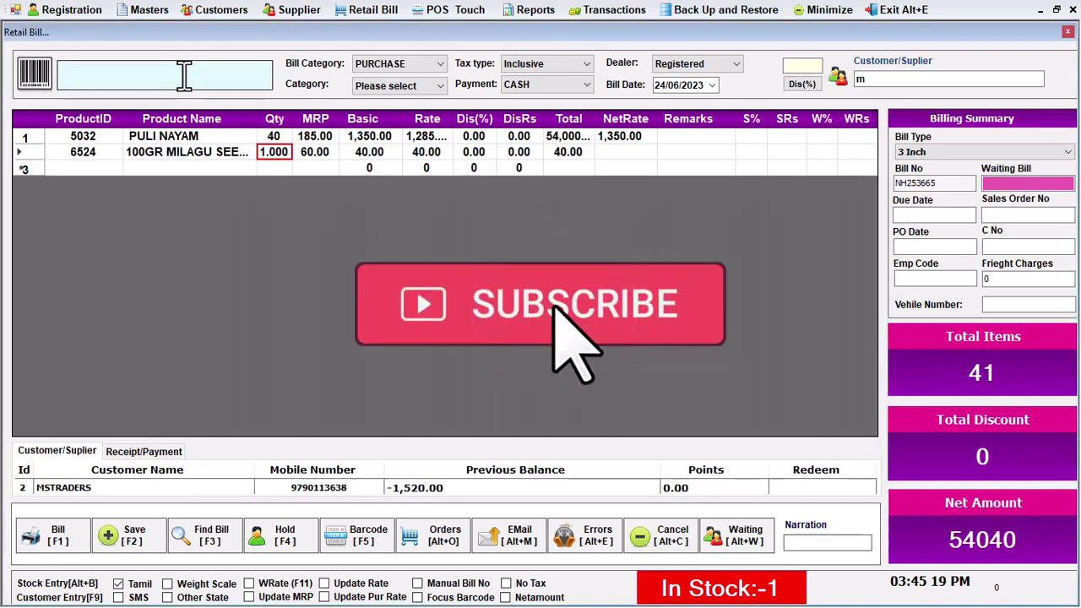
{"action": "type", "text": "10"}
{"action": "key", "text": "Return"}
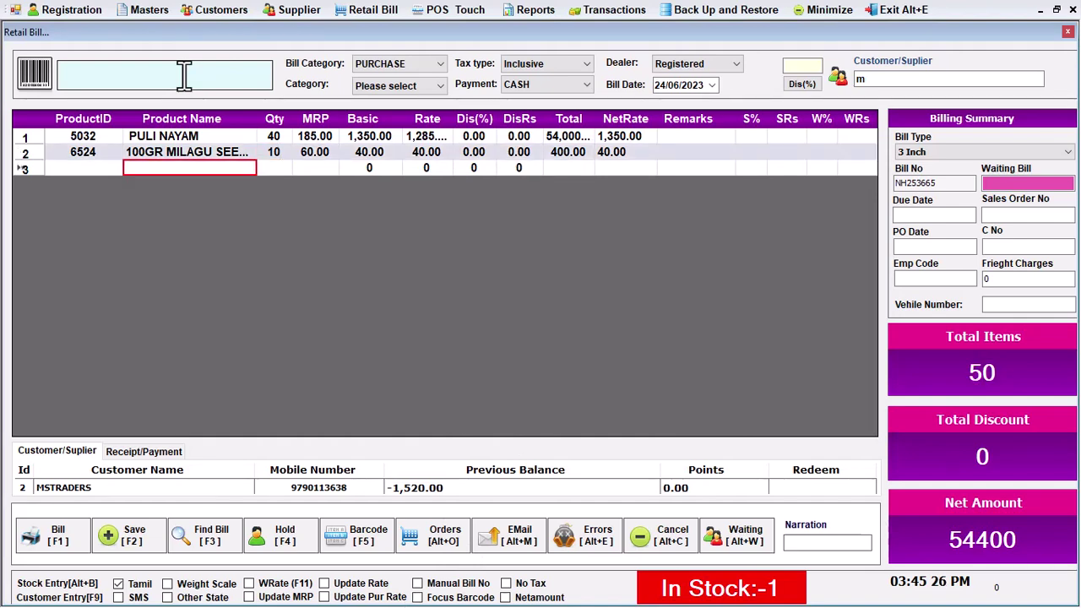
{"action": "left_click", "coordinate": [231, 152]}
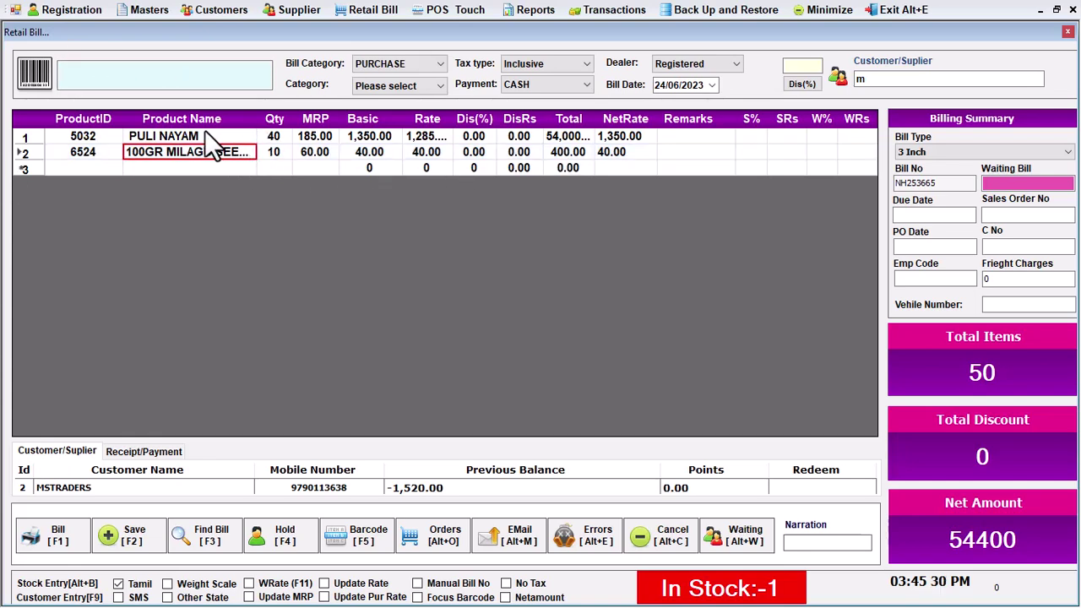
{"action": "left_click", "coordinate": [201, 137]}
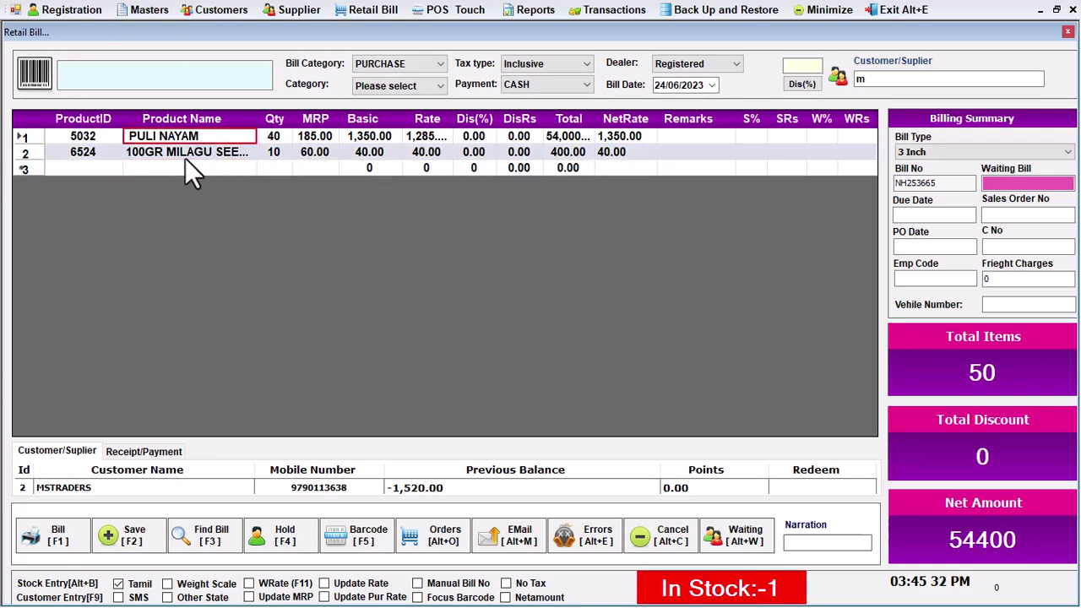
Add product 6546 (2 BRU 6) with quantity 2, bringing the net to 54421.5
{"action": "left_click", "coordinate": [152, 70]}
{"action": "type", "text": "6546"}
{"action": "key", "text": "Return"}
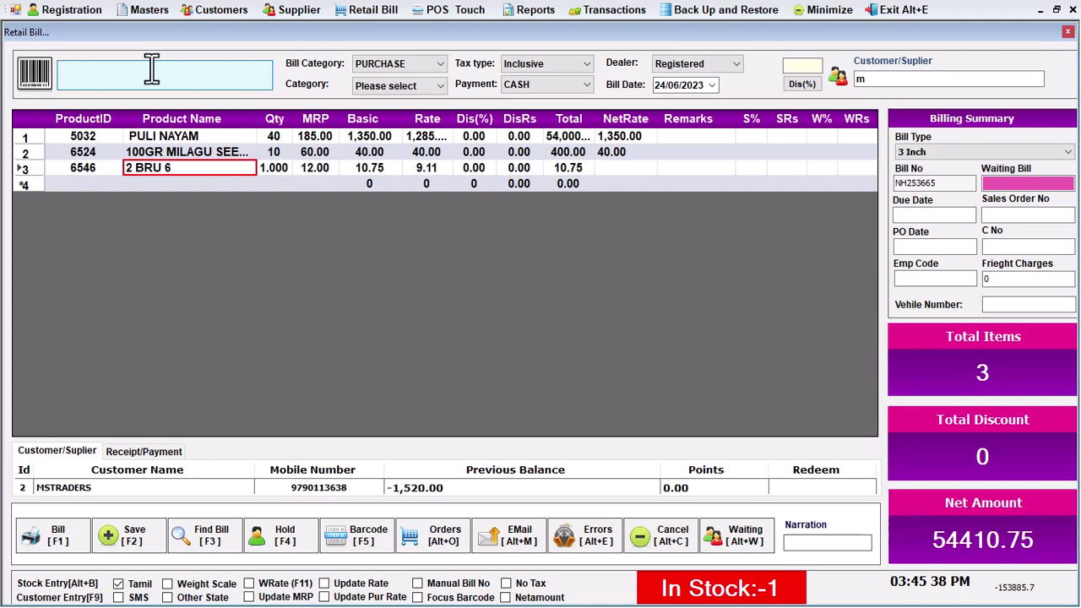
{"action": "key", "text": "Return"}
{"action": "type", "text": "2"}
{"action": "key", "text": "Return"}
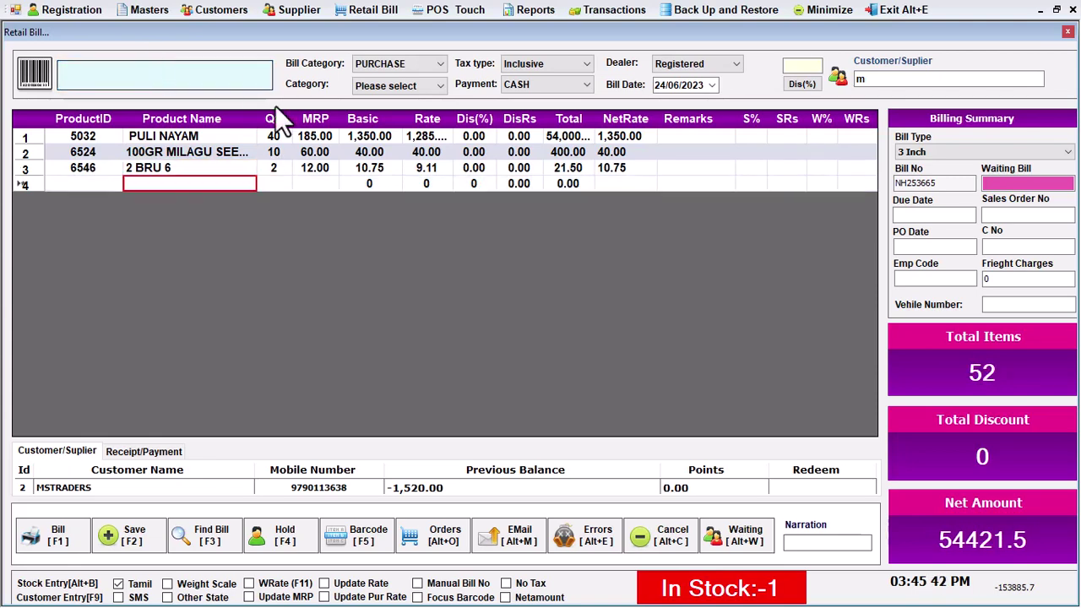
{"action": "left_click", "coordinate": [625, 139]}
{"action": "left_click", "coordinate": [273, 139]}
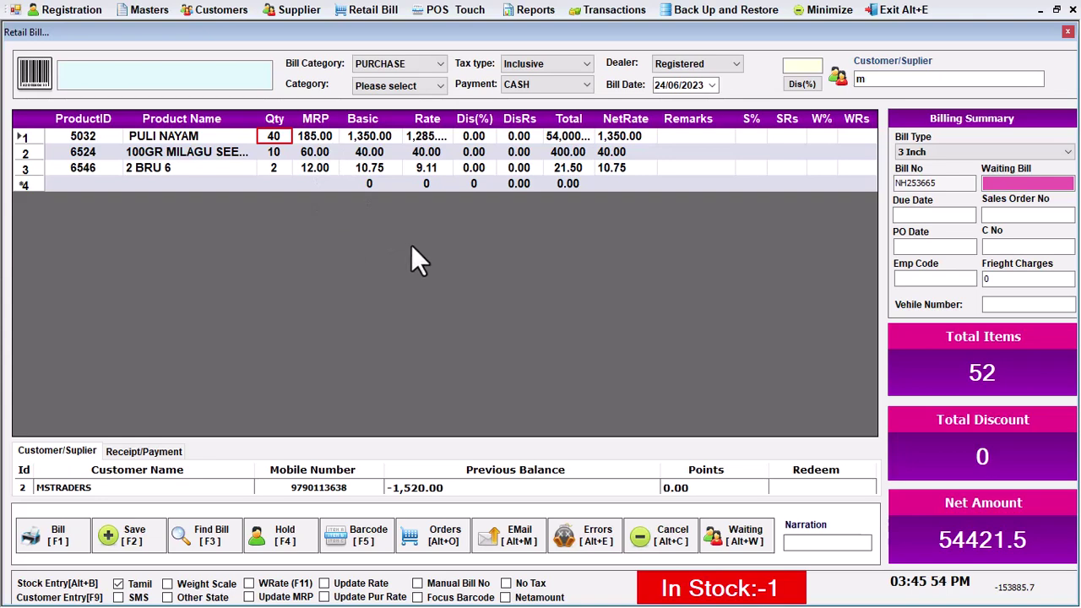
Check the net rates and the rate of the bill items, including 2 BRU 6
{"action": "left_click", "coordinate": [646, 136]}
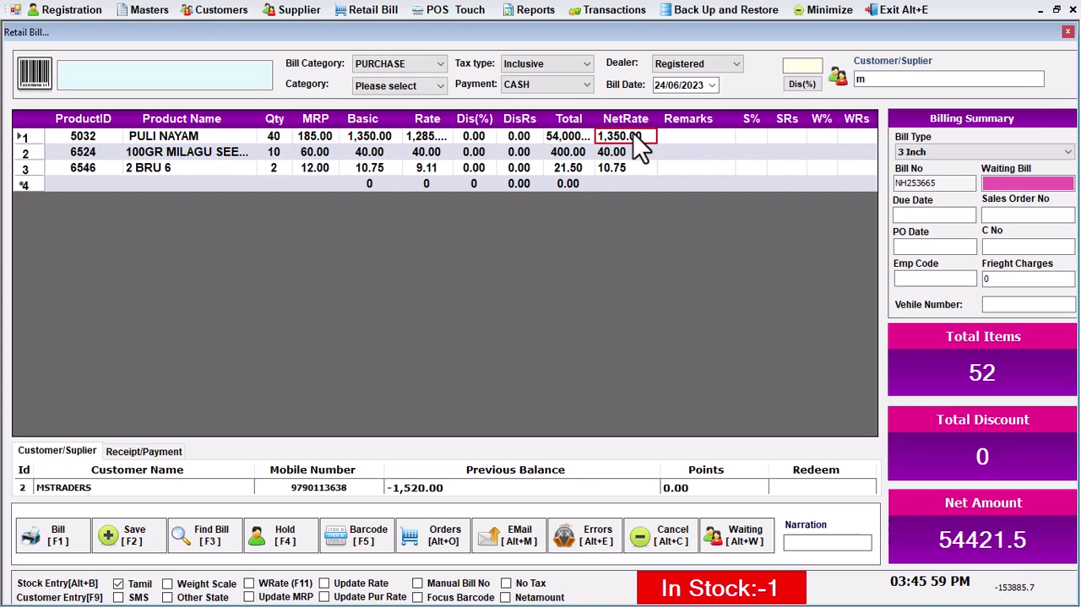
{"action": "left_click", "coordinate": [620, 166]}
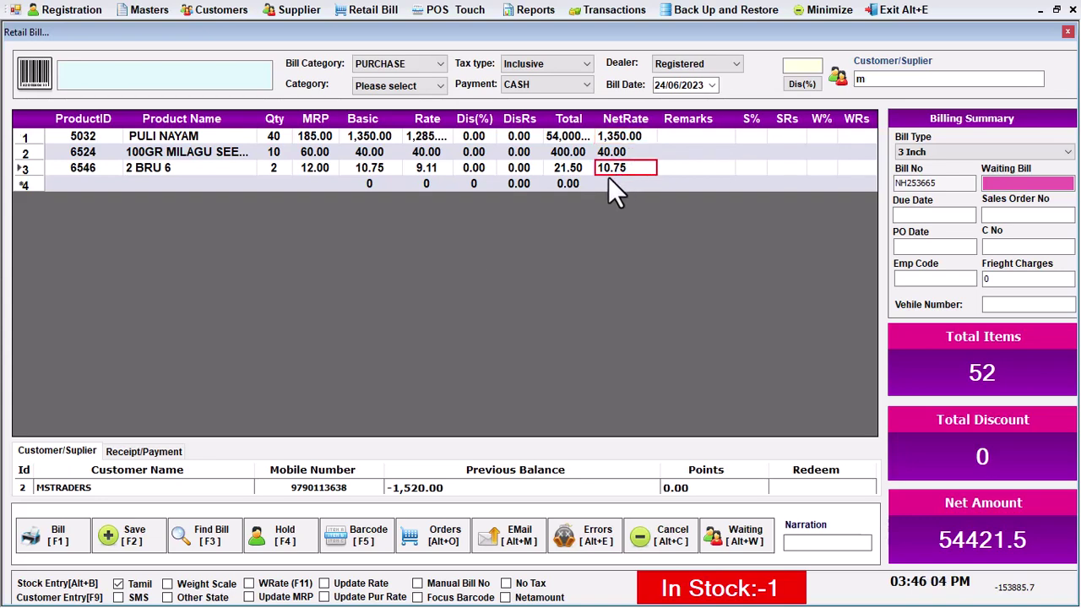
{"action": "left_click", "coordinate": [436, 173]}
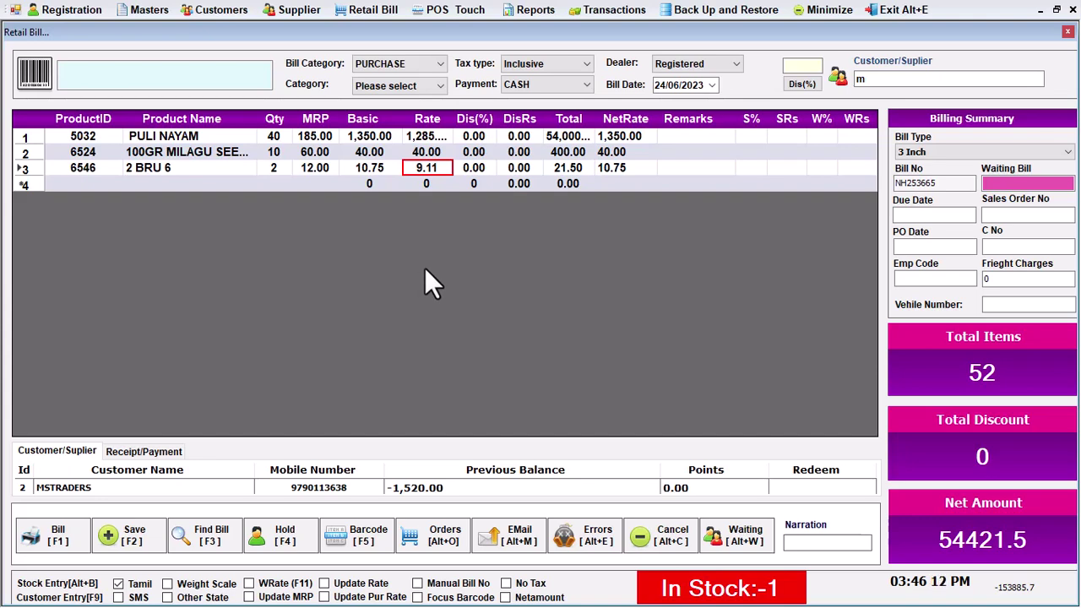
Set the payment method to CREDIT and save the MSTRADERS purchase bill
{"action": "left_click", "coordinate": [537, 83]}
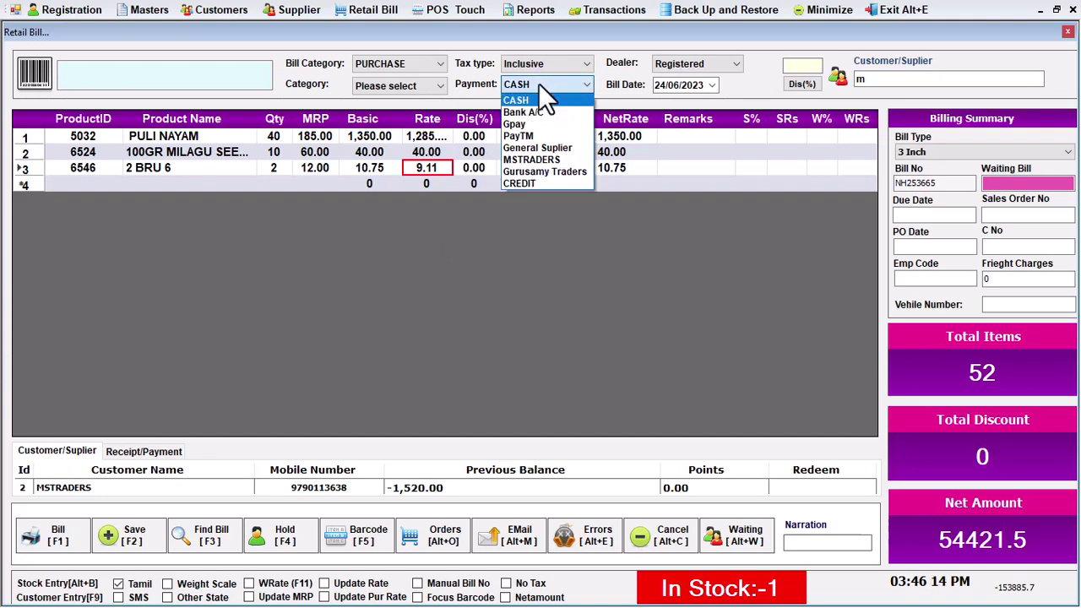
{"action": "left_click", "coordinate": [524, 184]}
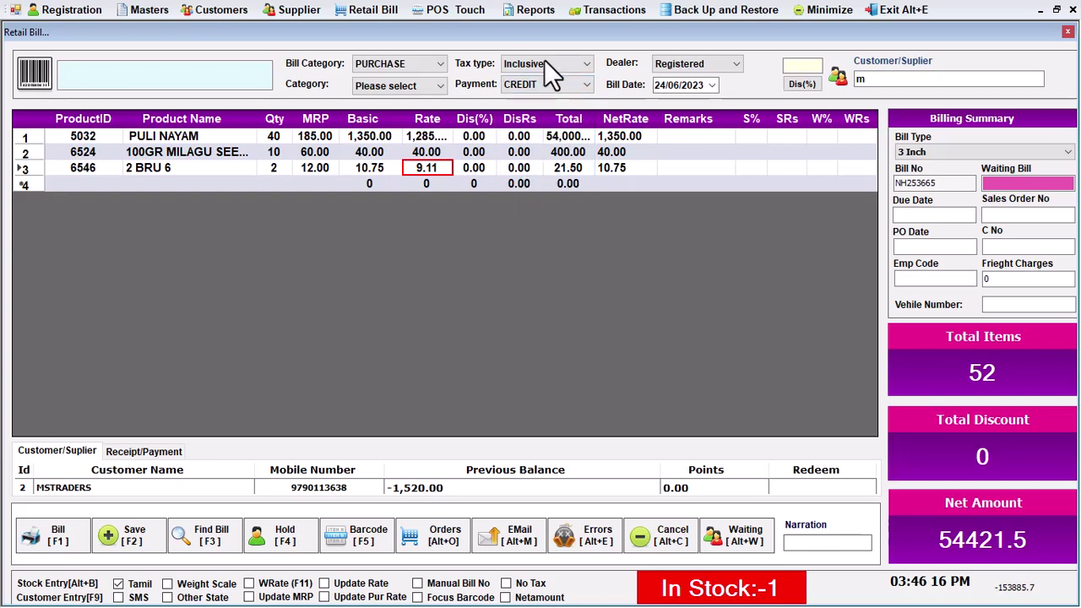
{"action": "key", "text": "F2"}
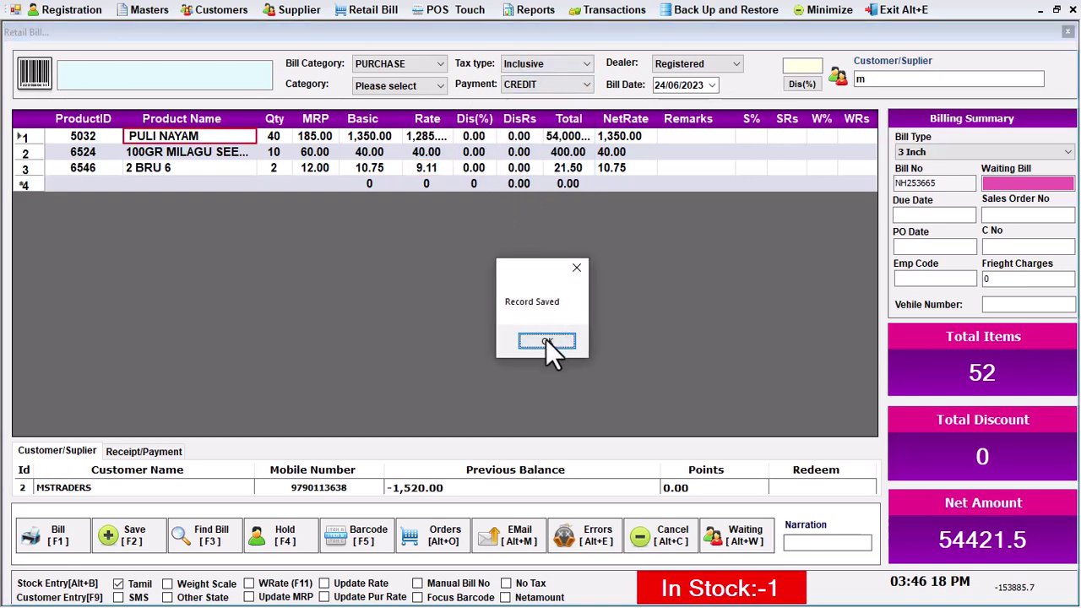
{"action": "left_click", "coordinate": [545, 342]}
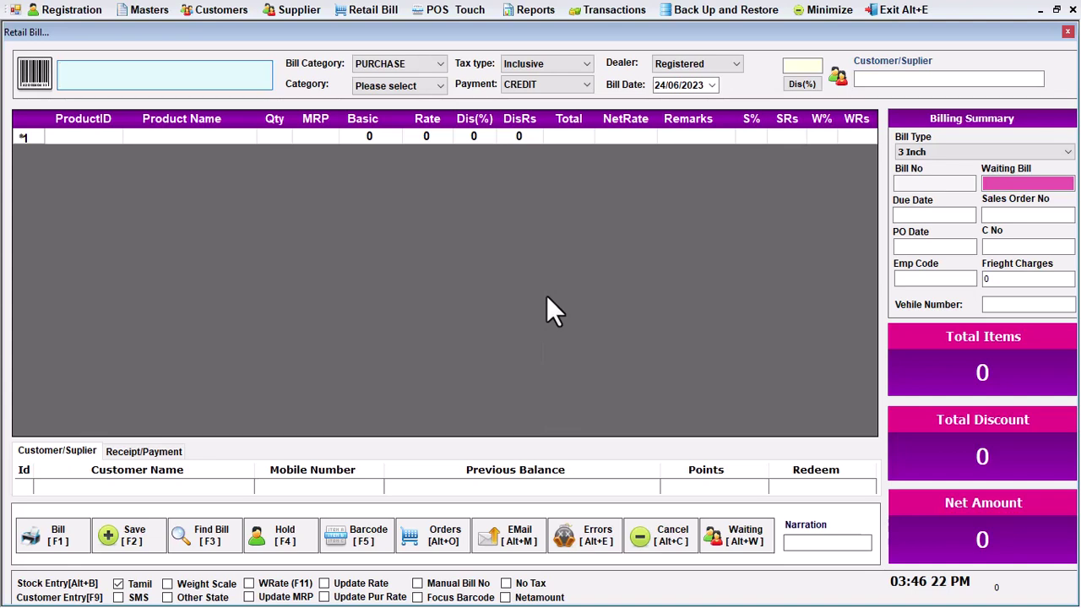
Mark the dealer as Unregistered and choose Gurusamy Traders (code 9791) as the supplier
{"action": "left_click", "coordinate": [714, 65]}
{"action": "left_click", "coordinate": [706, 90]}
{"action": "left_click", "coordinate": [875, 80]}
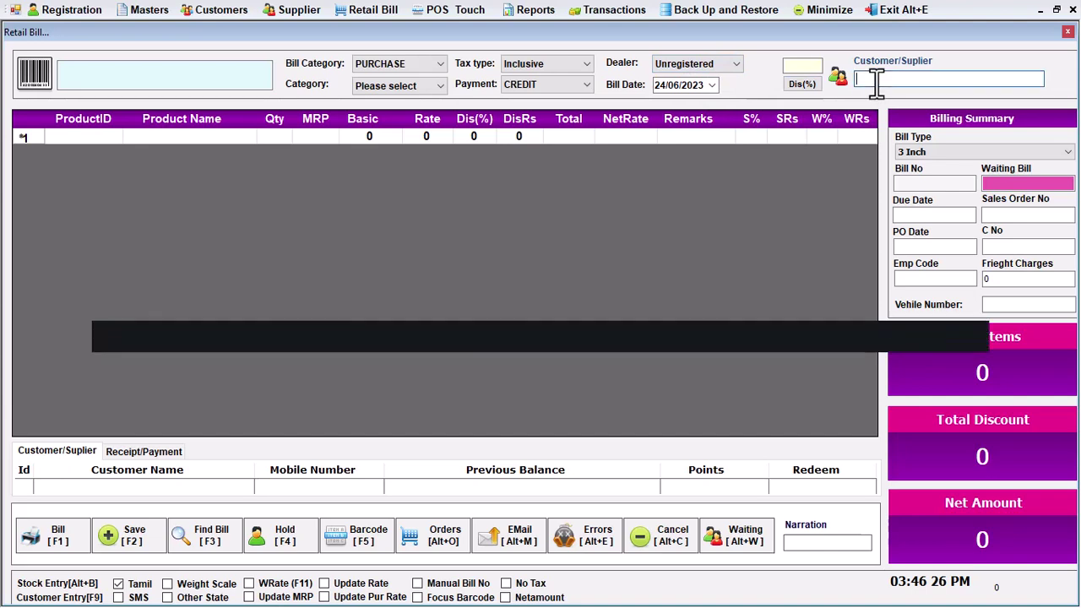
{"action": "type", "text": "9791"}
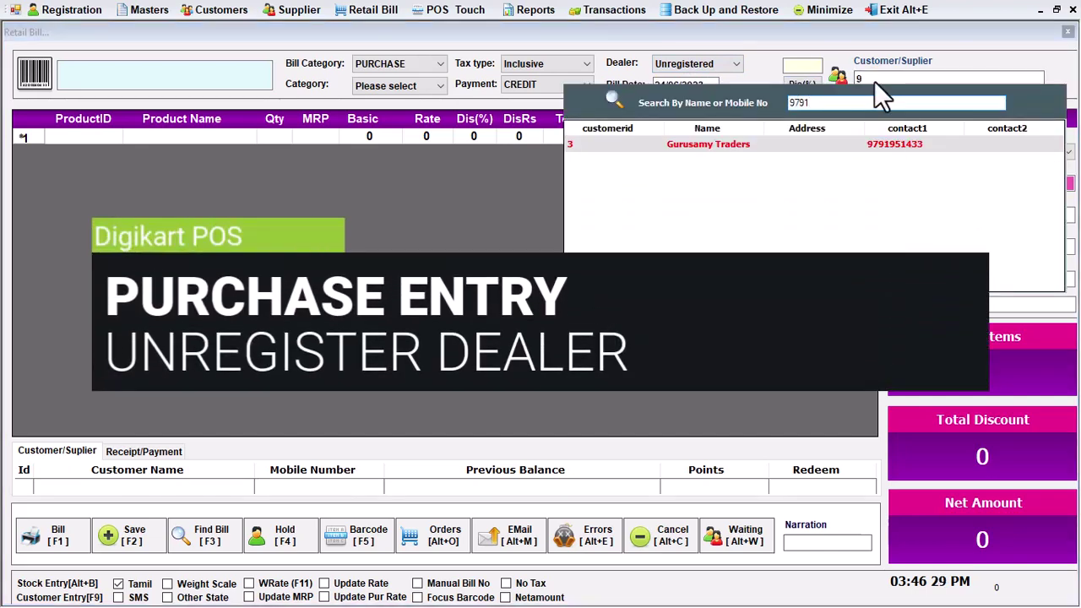
{"action": "key", "text": "Return"}
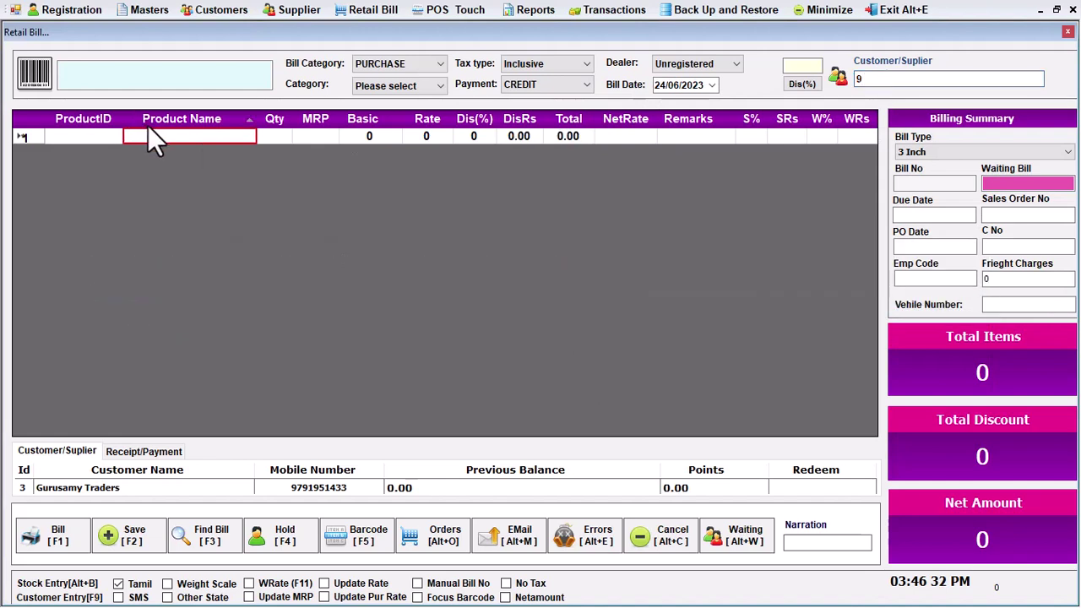
Add product 6524 to the bill with quantity 10
{"action": "left_click", "coordinate": [152, 74]}
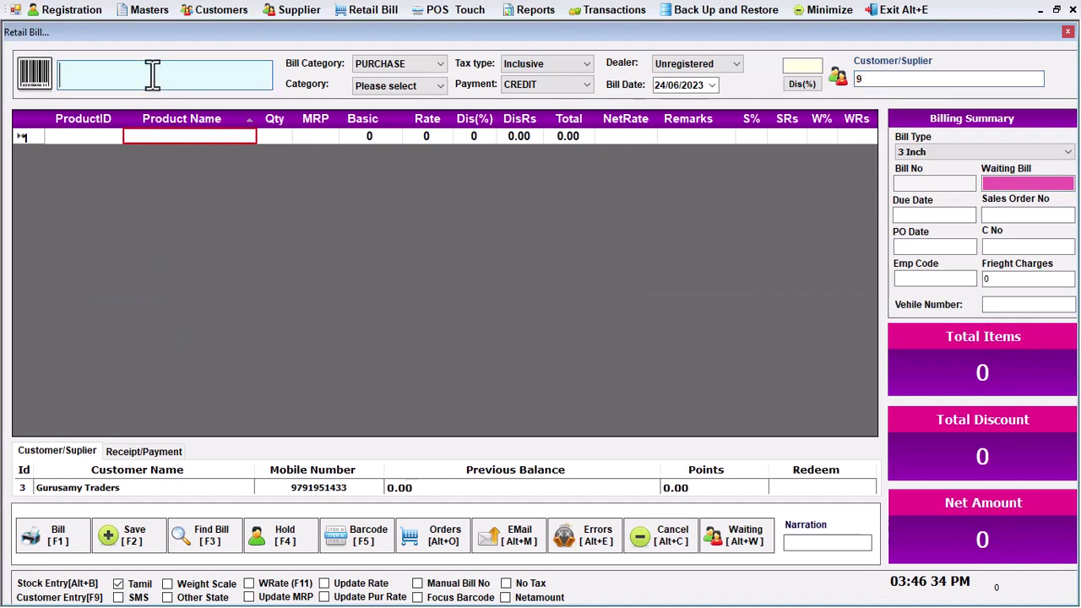
{"action": "type", "text": "6524"}
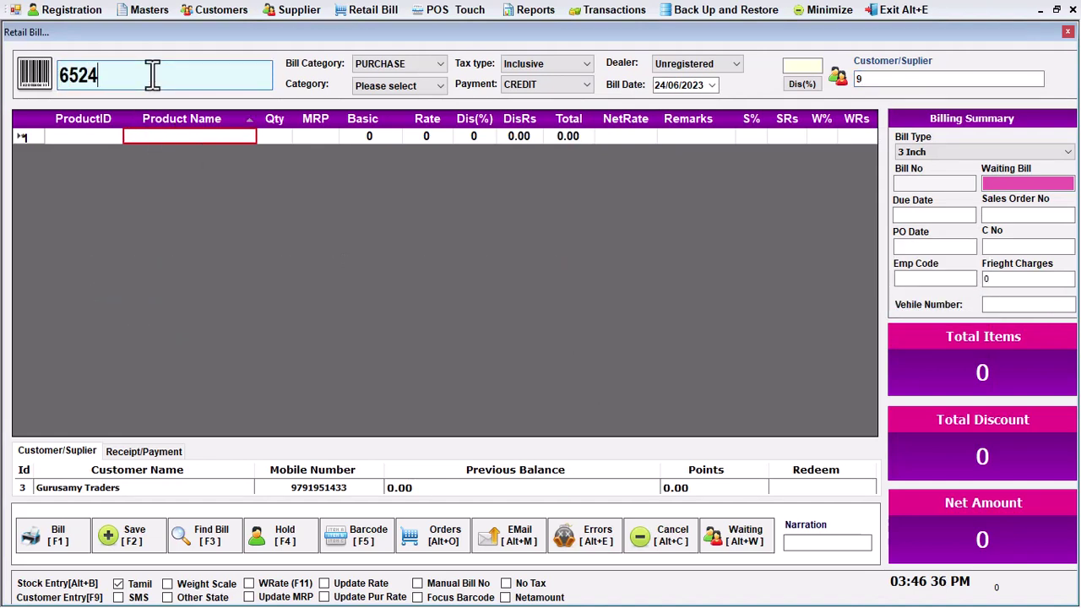
{"action": "key", "text": "Return"}
{"action": "type", "text": "10"}
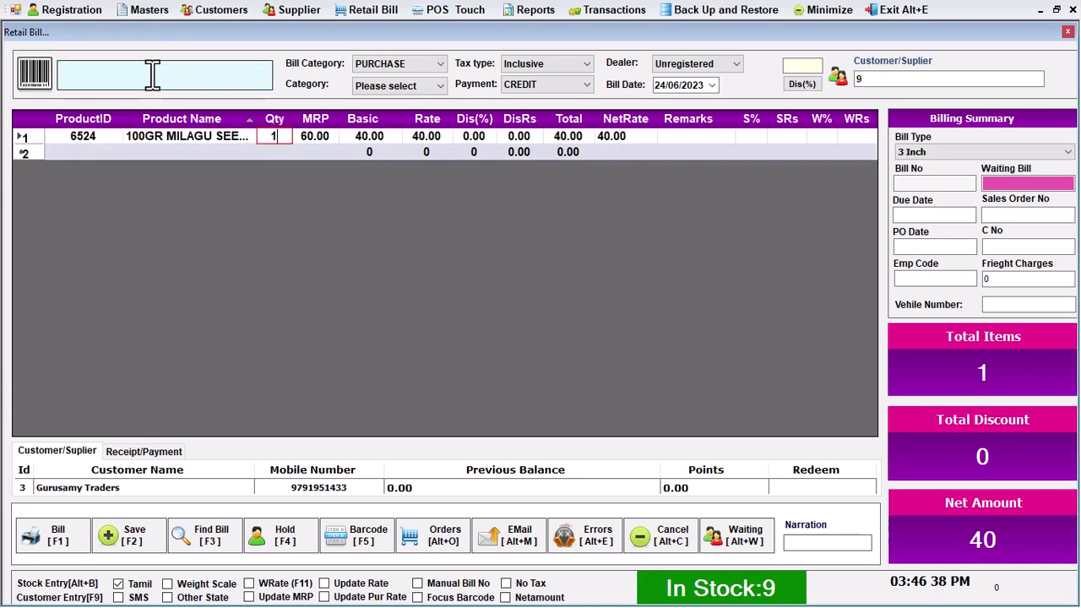
{"action": "key", "text": "Return"}
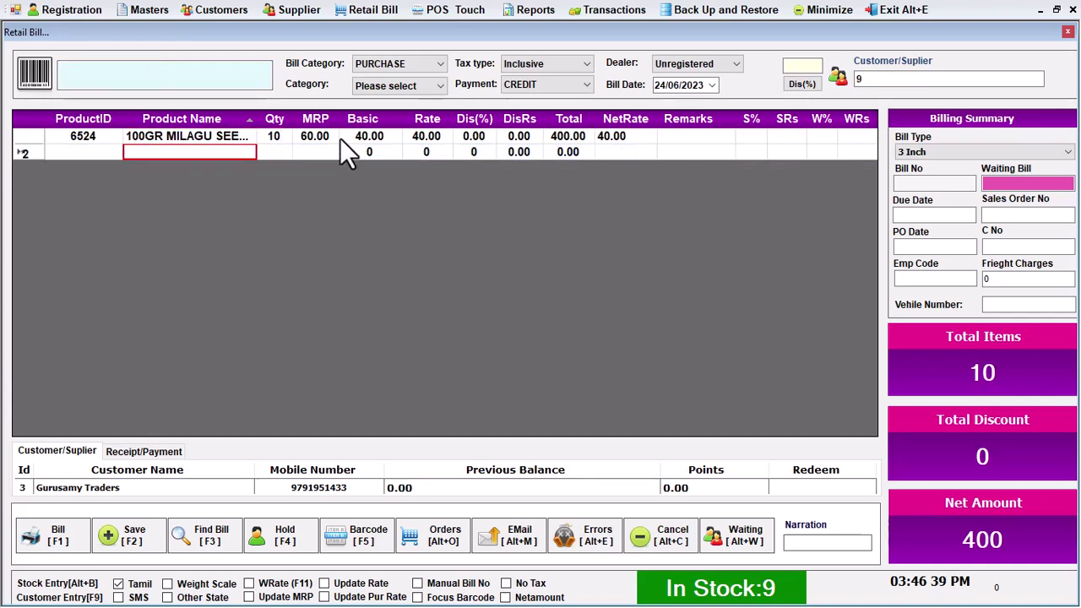
Review the 6524 item's basic price, net rate and line total
{"action": "left_click", "coordinate": [342, 137]}
{"action": "left_click", "coordinate": [627, 138]}
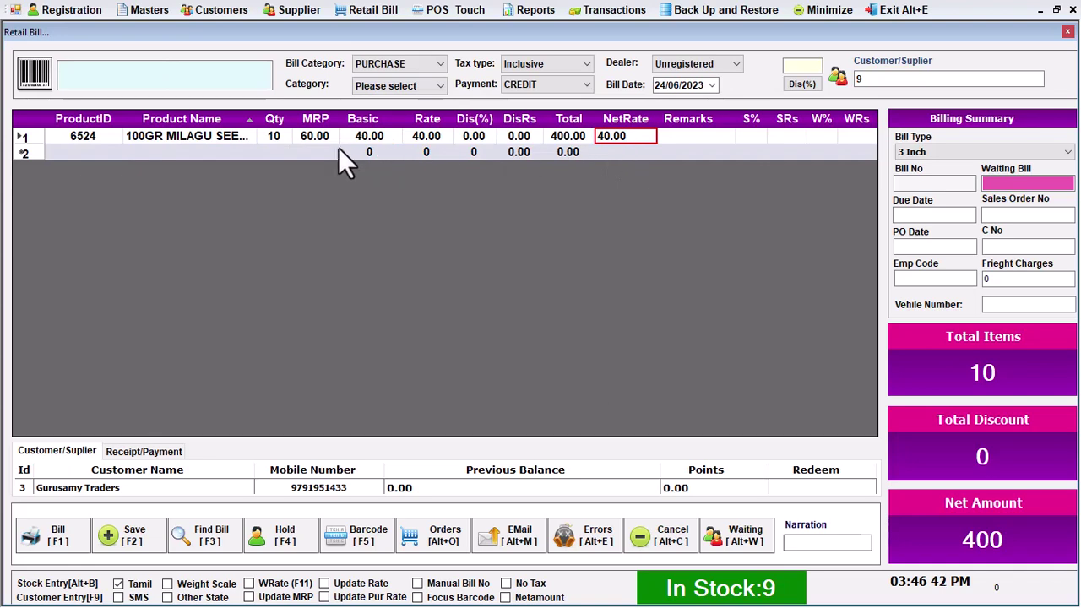
{"action": "left_click", "coordinate": [276, 137]}
{"action": "left_click", "coordinate": [369, 139]}
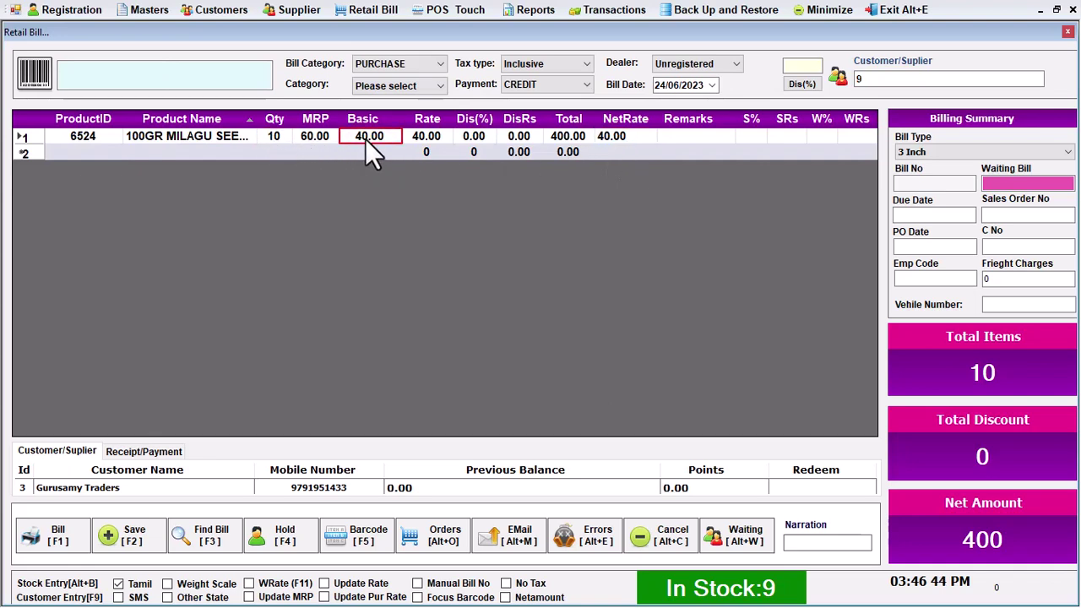
{"action": "left_click", "coordinate": [575, 140]}
{"action": "left_click", "coordinate": [277, 136]}
{"action": "left_click", "coordinate": [380, 137]}
{"action": "left_click", "coordinate": [617, 139]}
{"action": "left_click", "coordinate": [568, 140]}
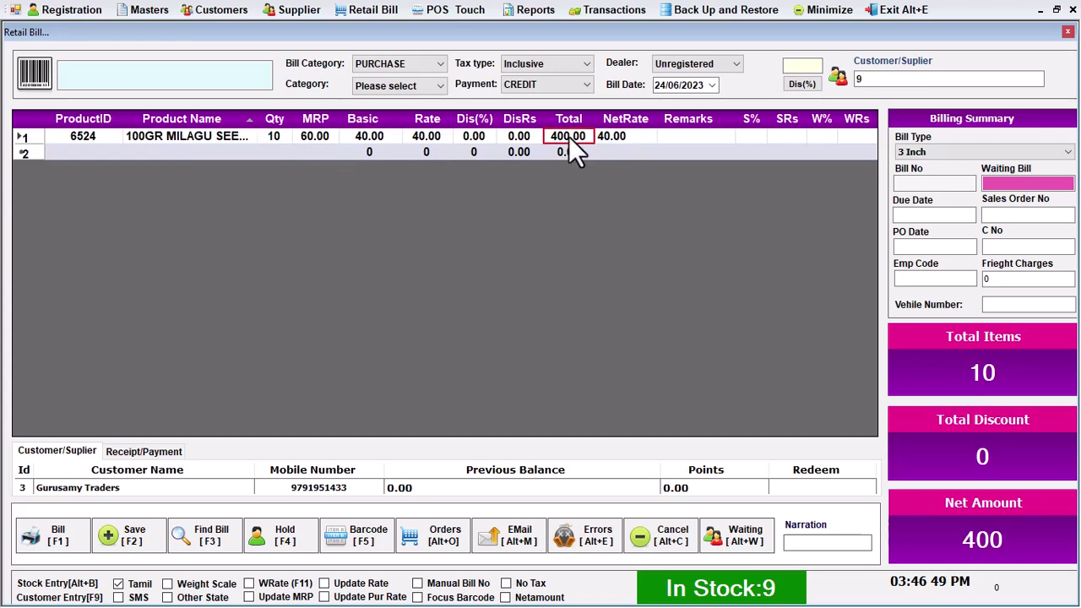
Add product 1655 (150 CUP) to the bill with quantity 5
{"action": "left_click", "coordinate": [130, 71]}
{"action": "type", "text": "1655"}
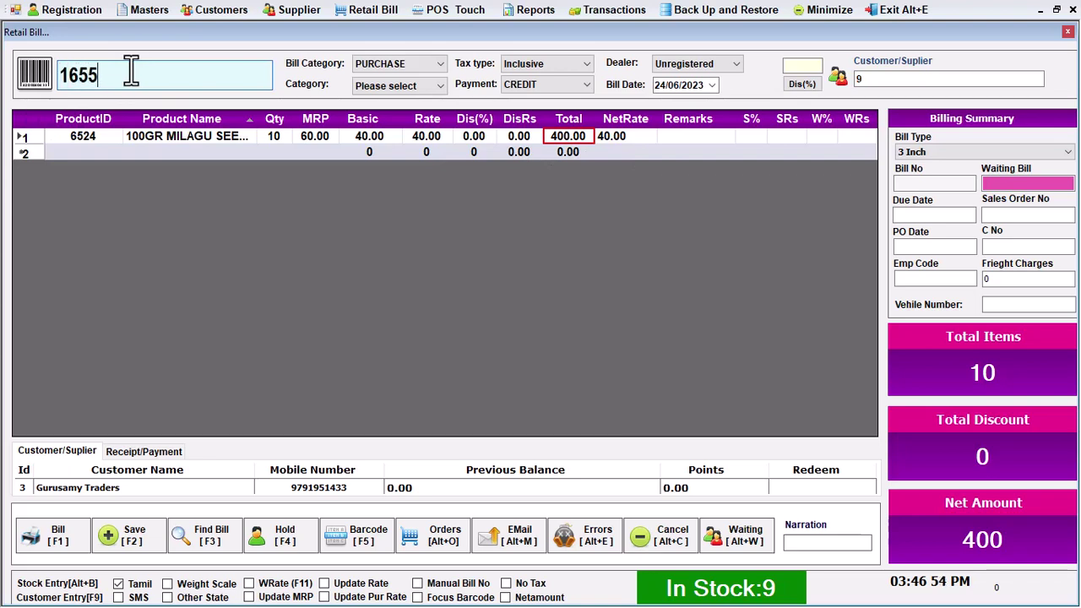
{"action": "key", "text": "Return"}
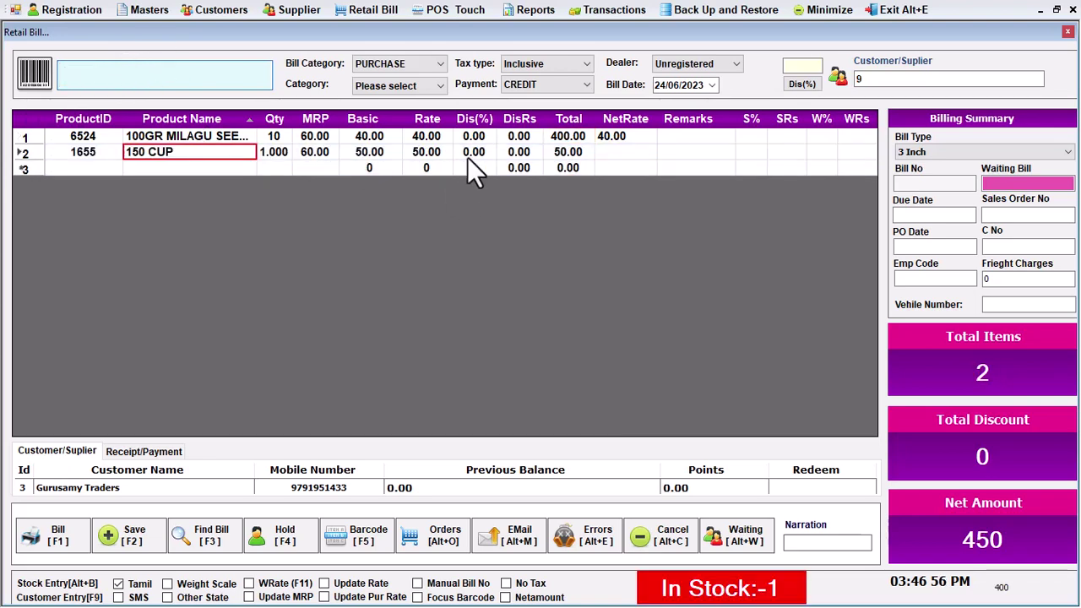
{"action": "key", "text": "Return"}
{"action": "type", "text": "5"}
{"action": "key", "text": "Return"}
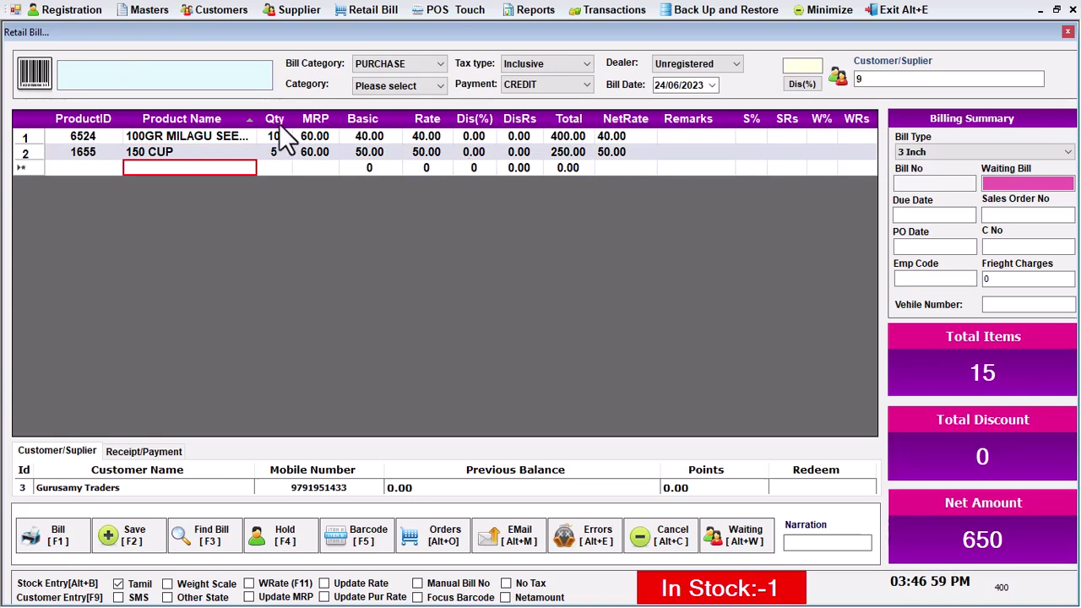
Enter the supplier's bill number, save the purchase bill, and close the form
{"action": "left_click", "coordinate": [928, 184]}
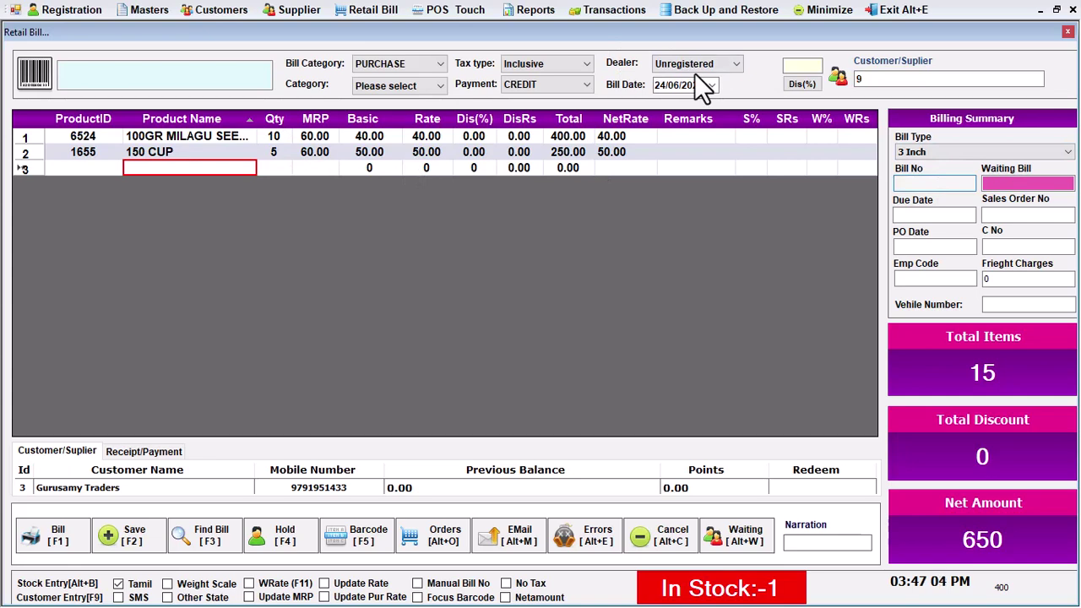
{"action": "type", "text": "TN5235"}
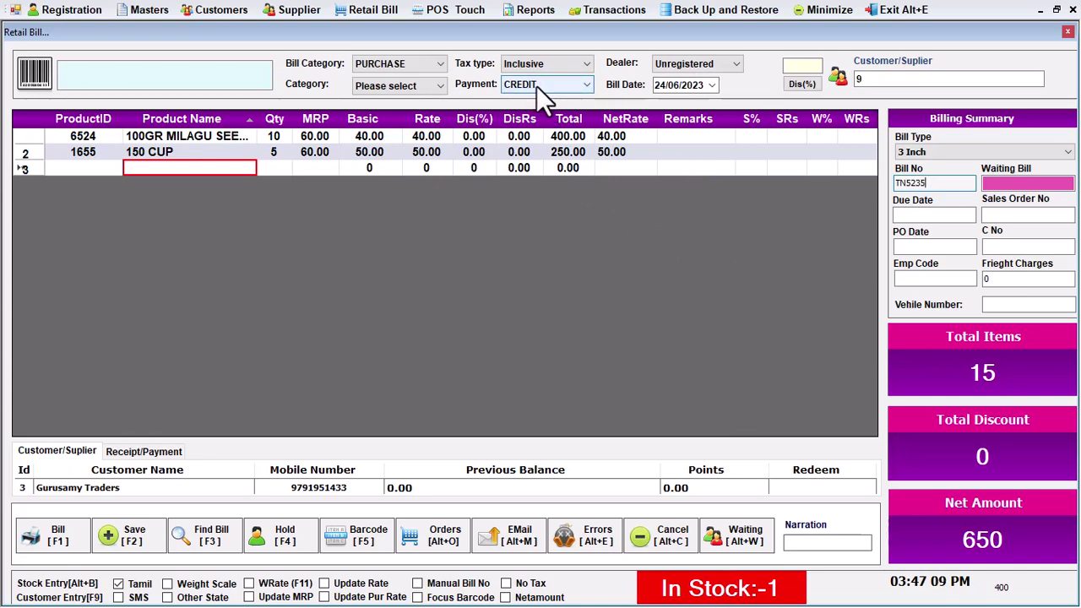
{"action": "key", "text": "F2"}
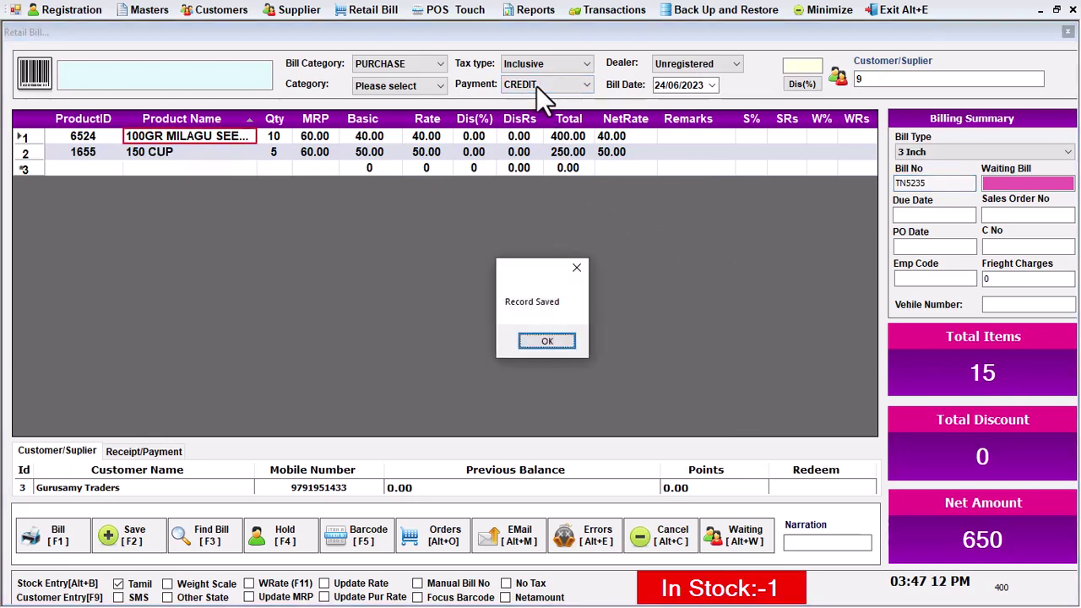
{"action": "key", "text": "Return"}
{"action": "left_click", "coordinate": [1068, 33]}
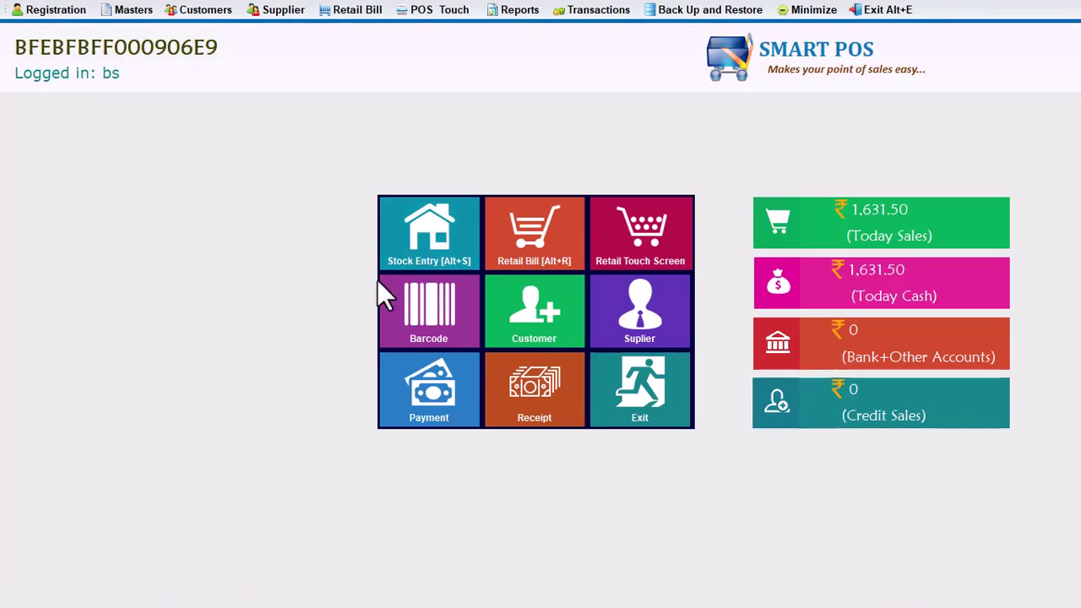
{"action": "left_click", "coordinate": [522, 11]}
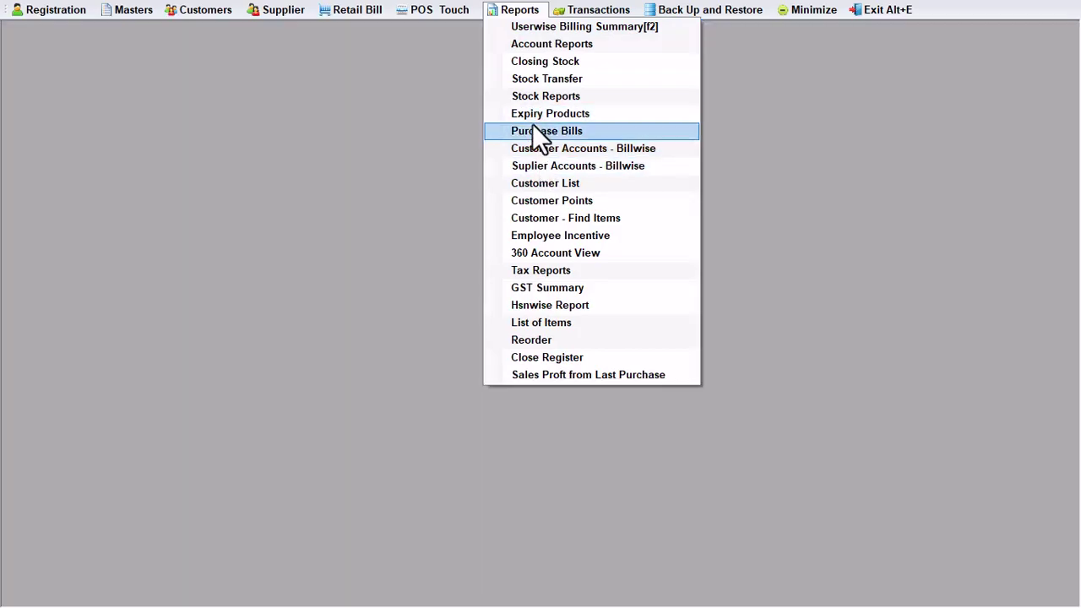
{"action": "left_click", "coordinate": [534, 115]}
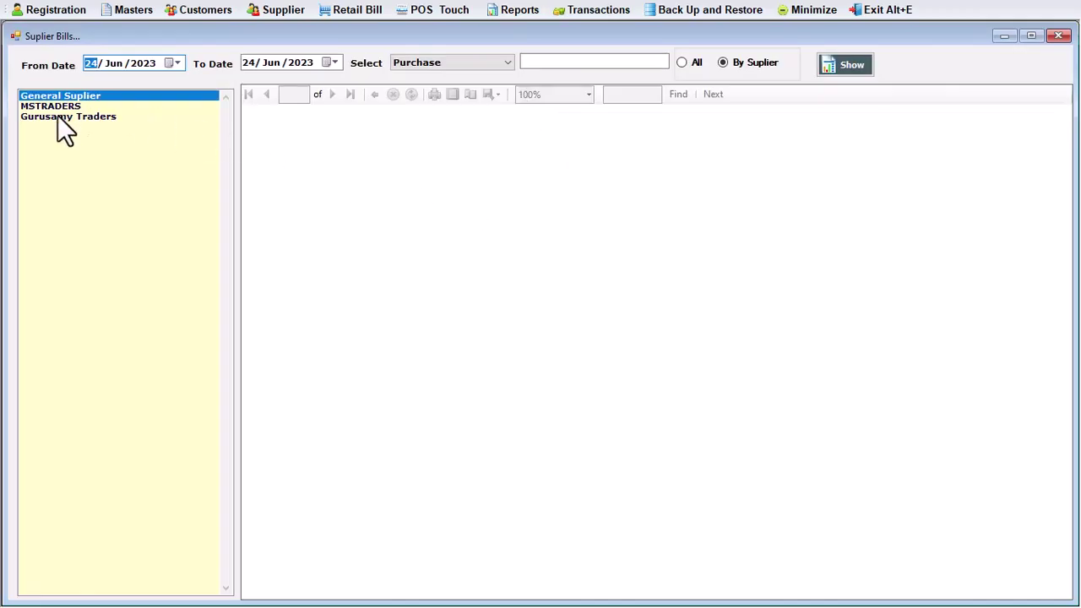
{"action": "left_click", "coordinate": [57, 116]}
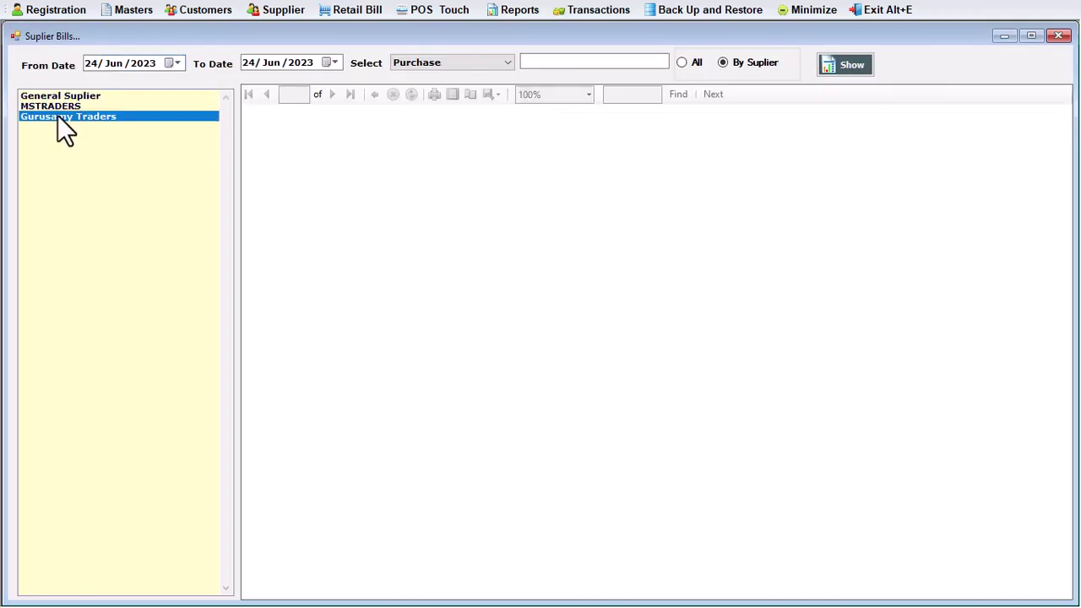
{"action": "left_click", "coordinate": [485, 63]}
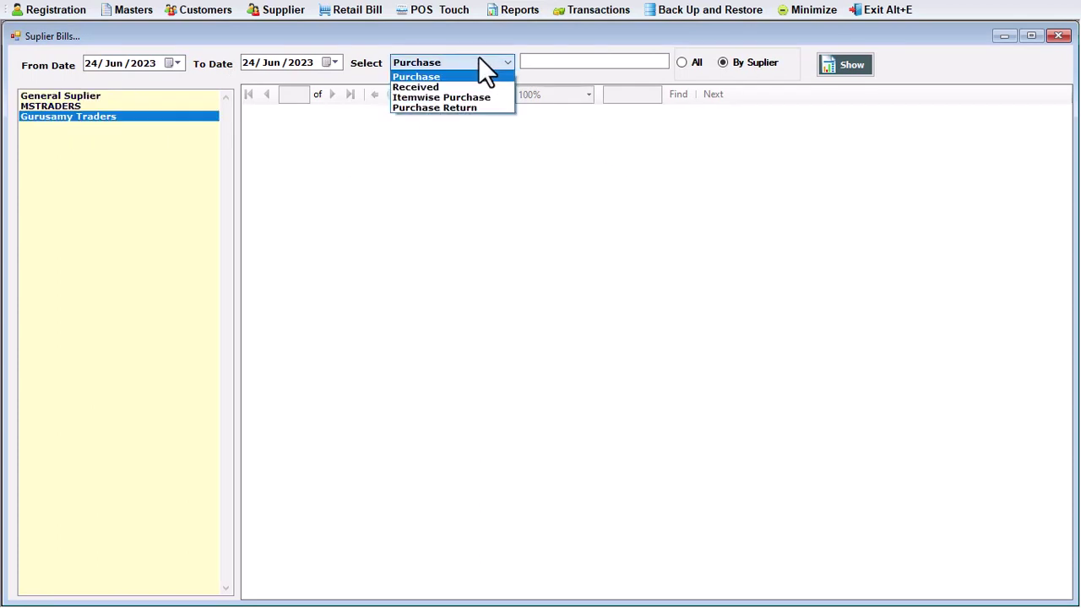
{"action": "left_click", "coordinate": [477, 76]}
{"action": "left_click", "coordinate": [847, 71]}
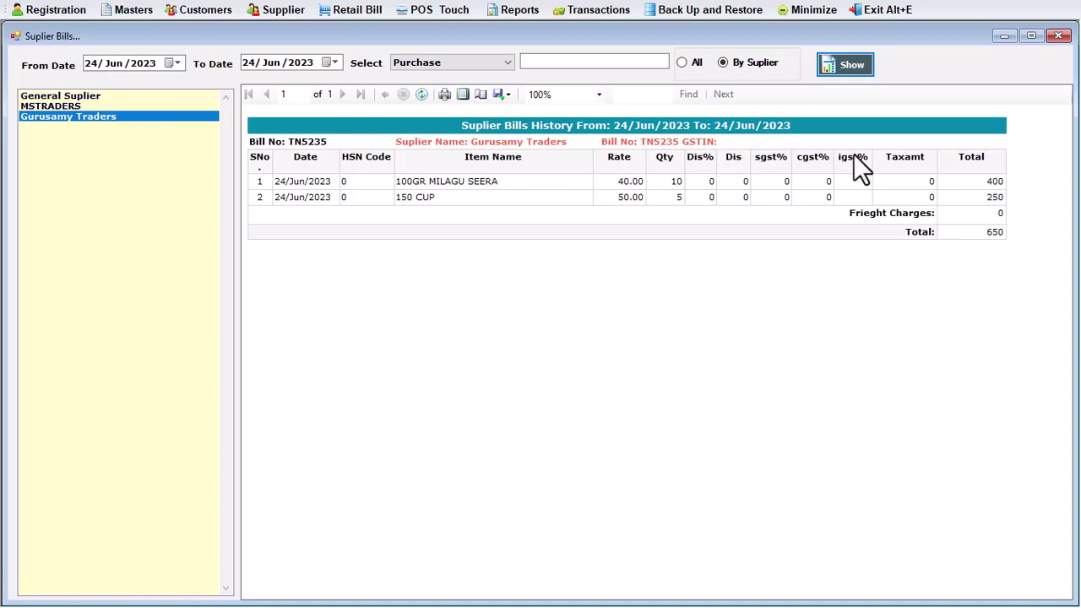
{"action": "left_click", "coordinate": [36, 106]}
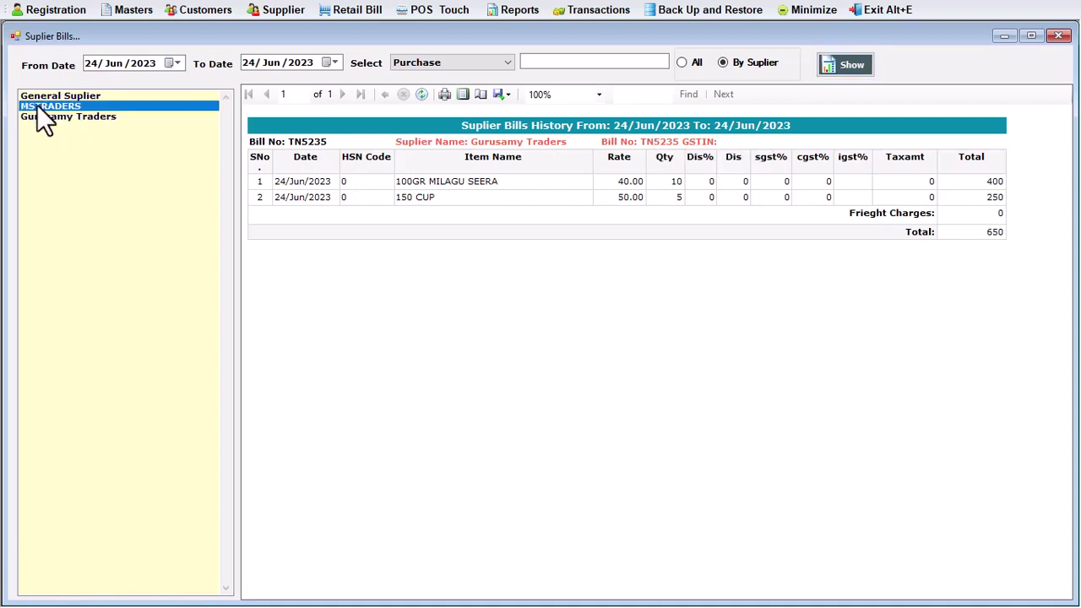
{"action": "left_click", "coordinate": [851, 65]}
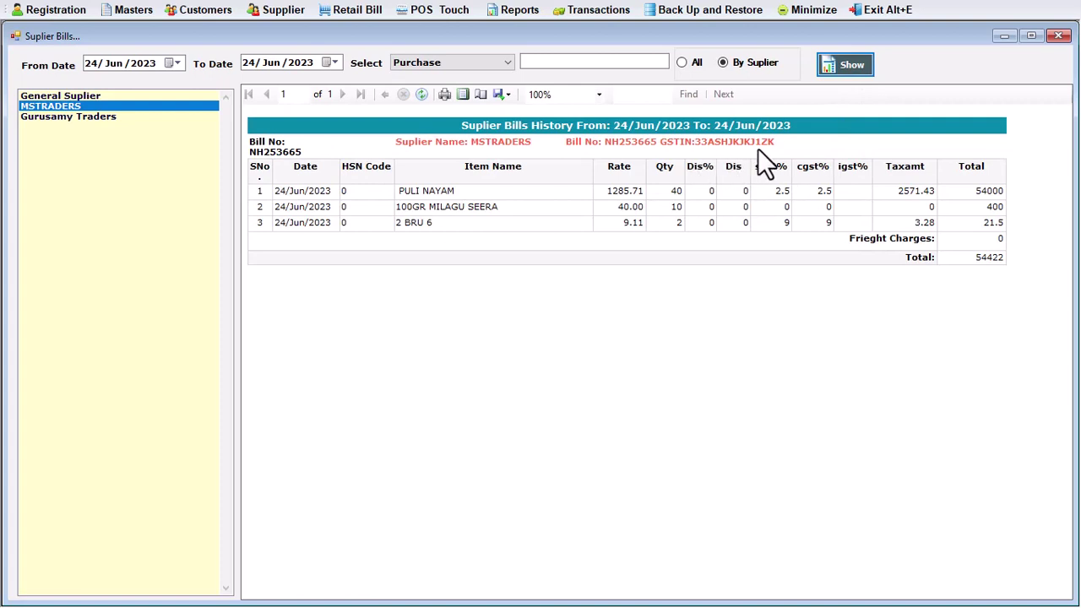
Close the supplier bills report and load the Hsnwise Report with report type Tax-Purchase
{"action": "left_click", "coordinate": [1058, 35]}
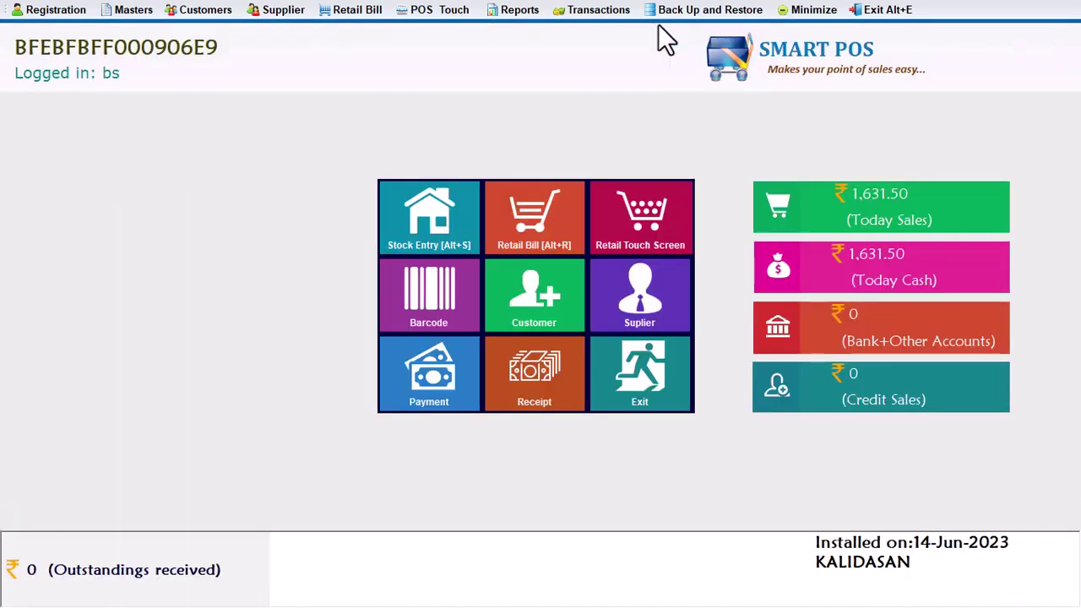
{"action": "left_click", "coordinate": [517, 9]}
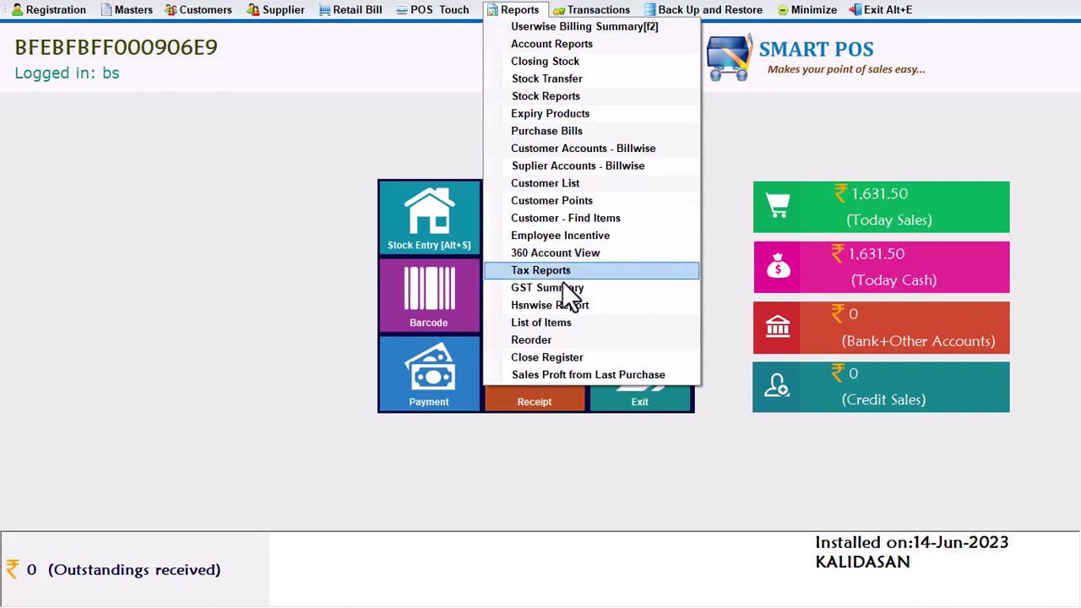
{"action": "left_click", "coordinate": [553, 305]}
{"action": "left_click", "coordinate": [383, 64]}
{"action": "left_click", "coordinate": [375, 101]}
{"action": "left_click", "coordinate": [625, 71]}
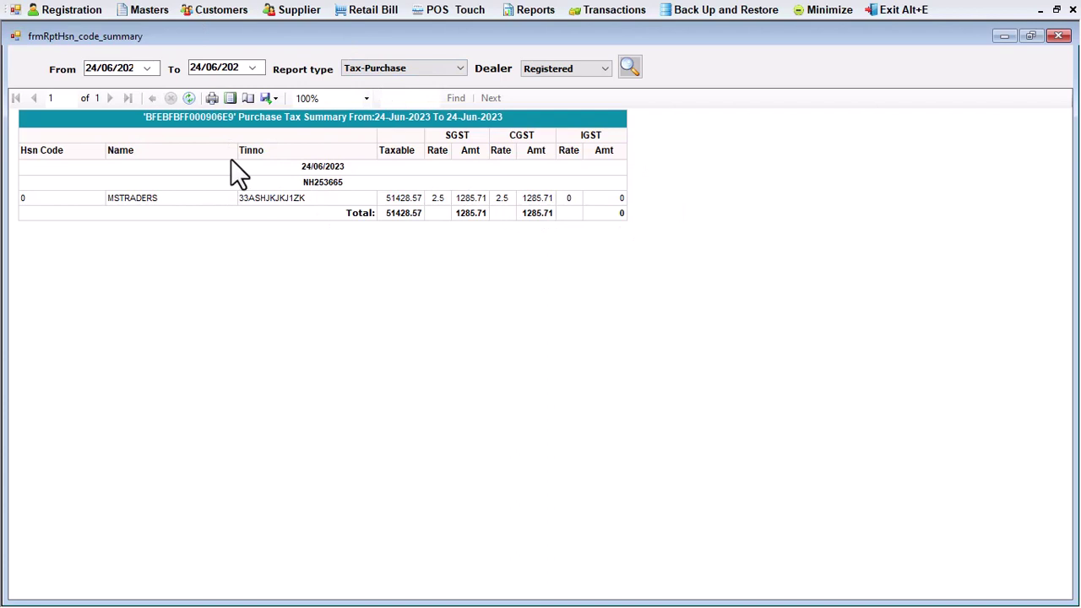
Refresh the report for Unregistered dealers, then again for Registered dealers
{"action": "left_click", "coordinate": [546, 68]}
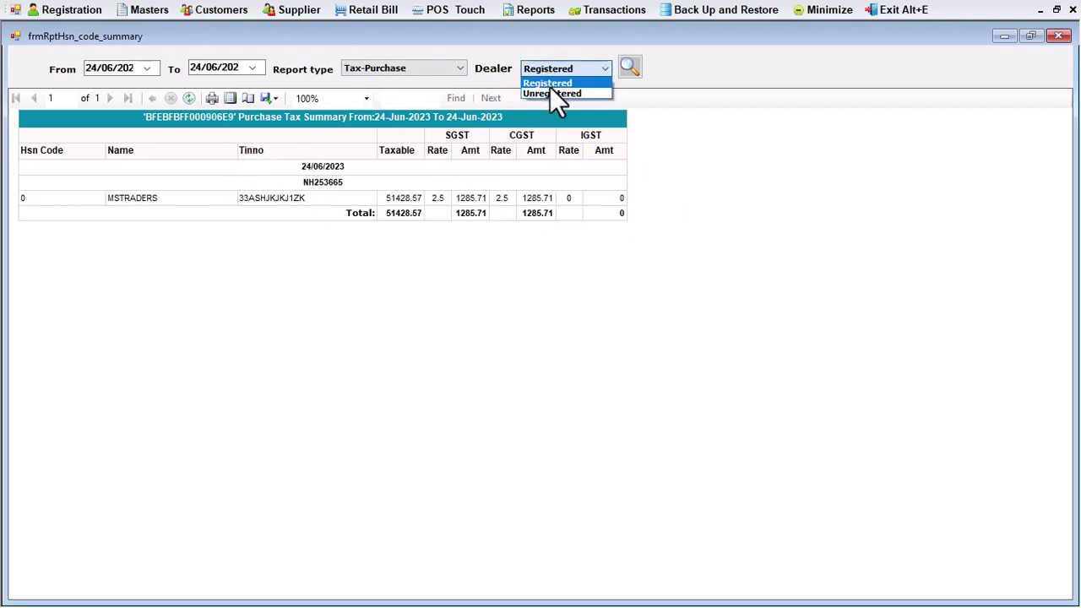
{"action": "left_click", "coordinate": [550, 90]}
{"action": "left_click", "coordinate": [629, 66]}
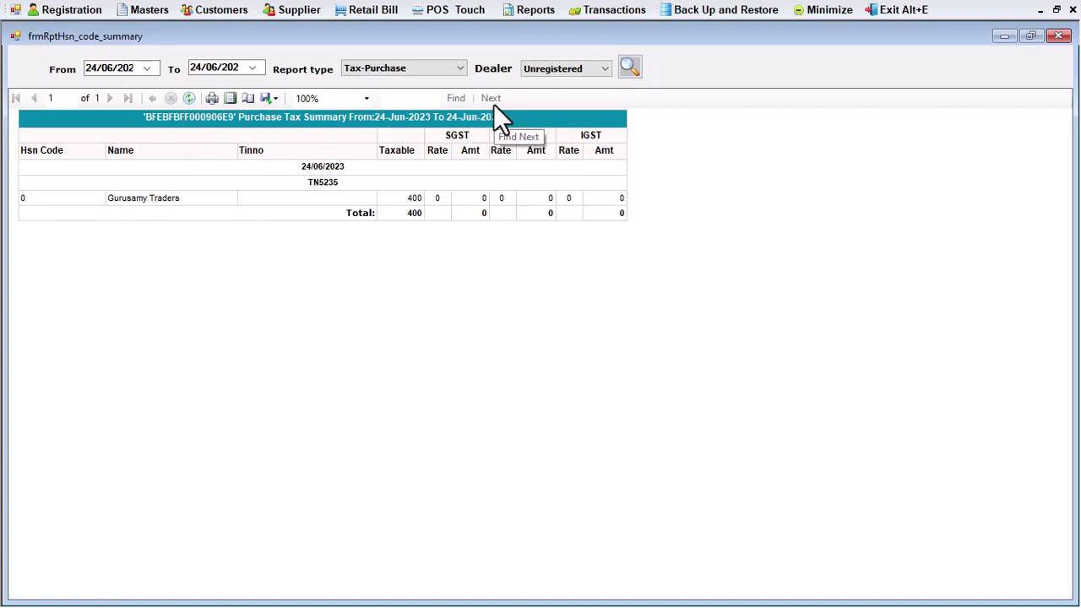
{"action": "left_click", "coordinate": [576, 71]}
{"action": "left_click", "coordinate": [568, 84]}
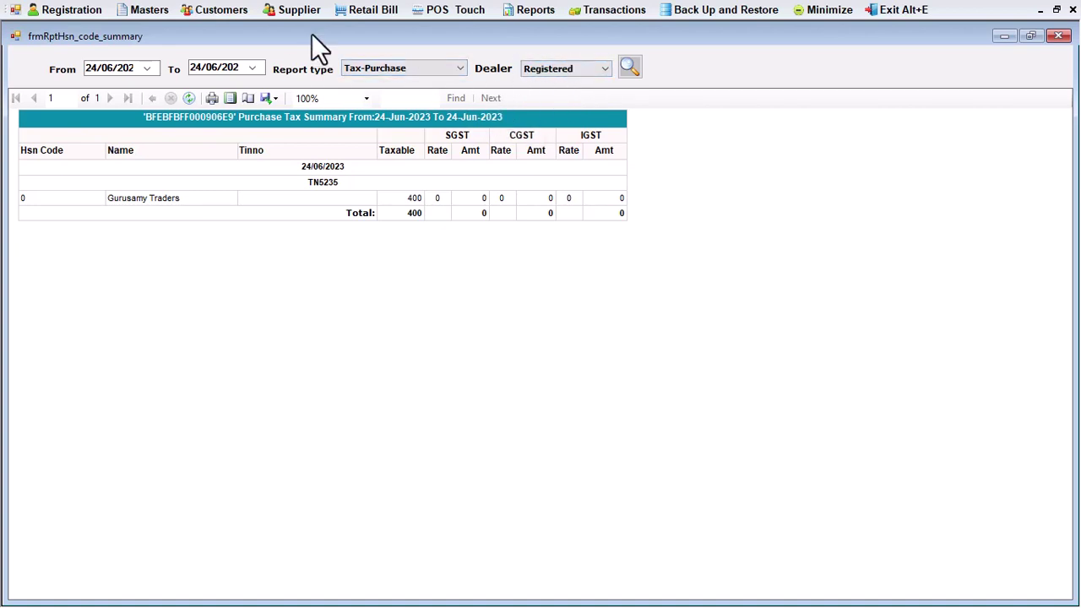
{"action": "left_click", "coordinate": [629, 67]}
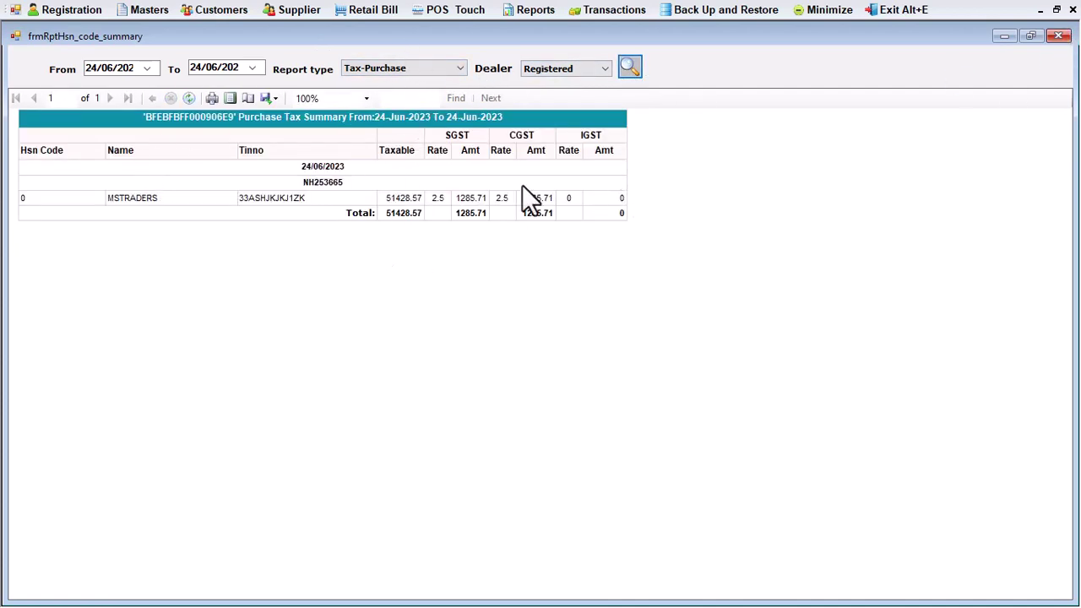
Export the tax summary to Excel as rptHsn_code_tax.xls on the Desktop
{"action": "left_click", "coordinate": [271, 99]}
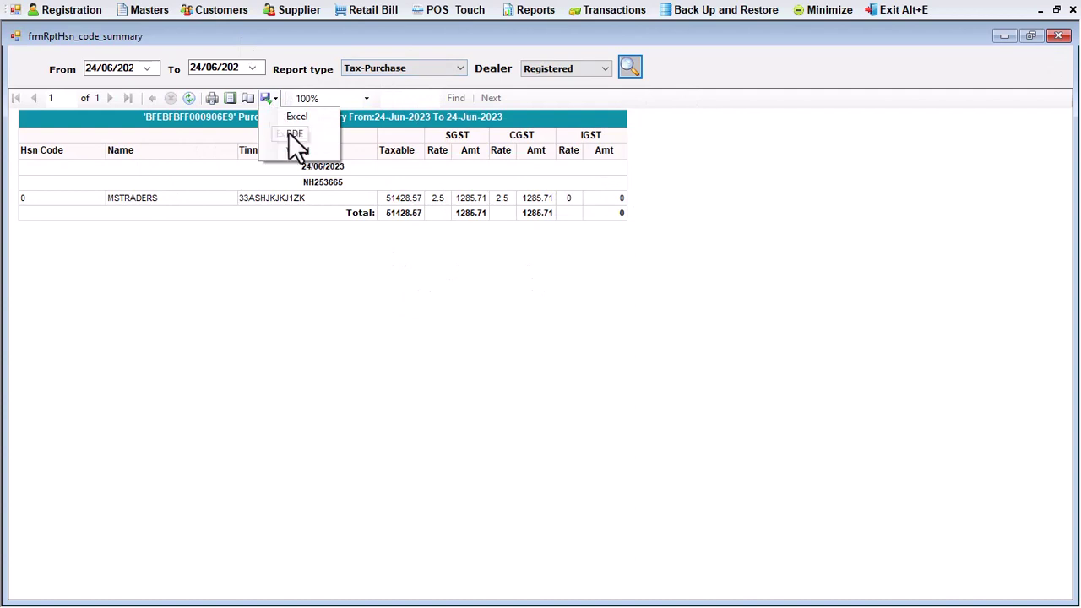
{"action": "left_click", "coordinate": [294, 115]}
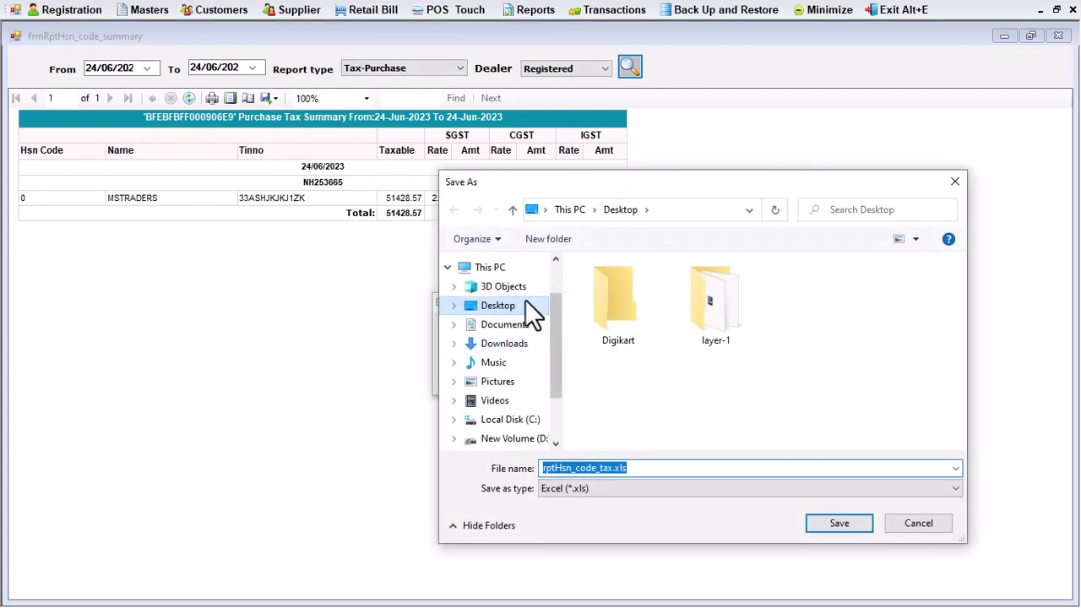
{"action": "left_click", "coordinate": [498, 305]}
{"action": "left_click", "coordinate": [841, 524]}
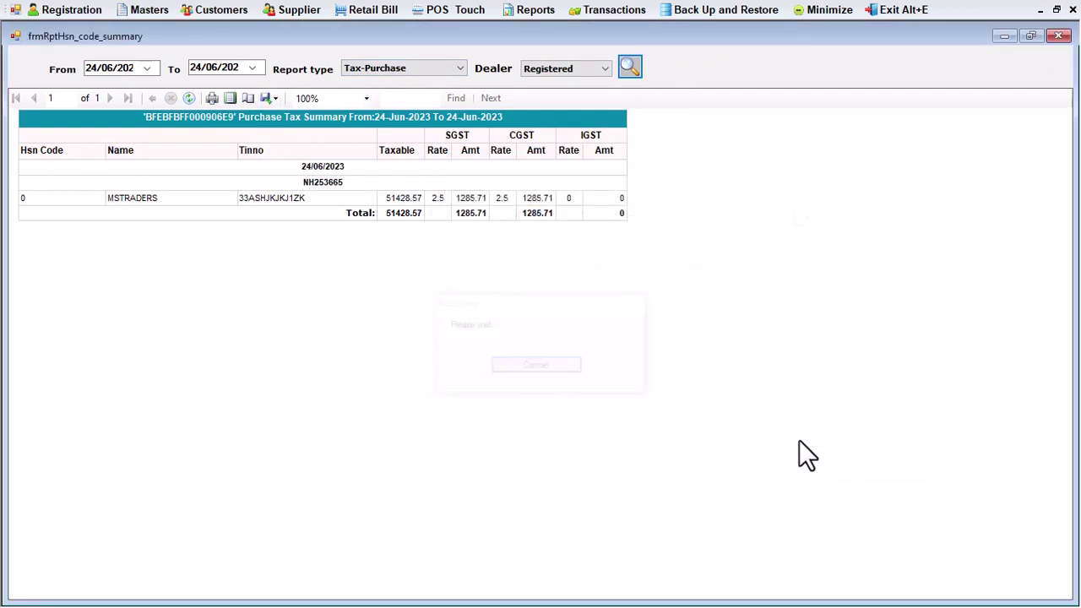
Close the report, exit Smart POS after its backup, and open rptHsn_code_tax.xls
{"action": "left_click", "coordinate": [1058, 37]}
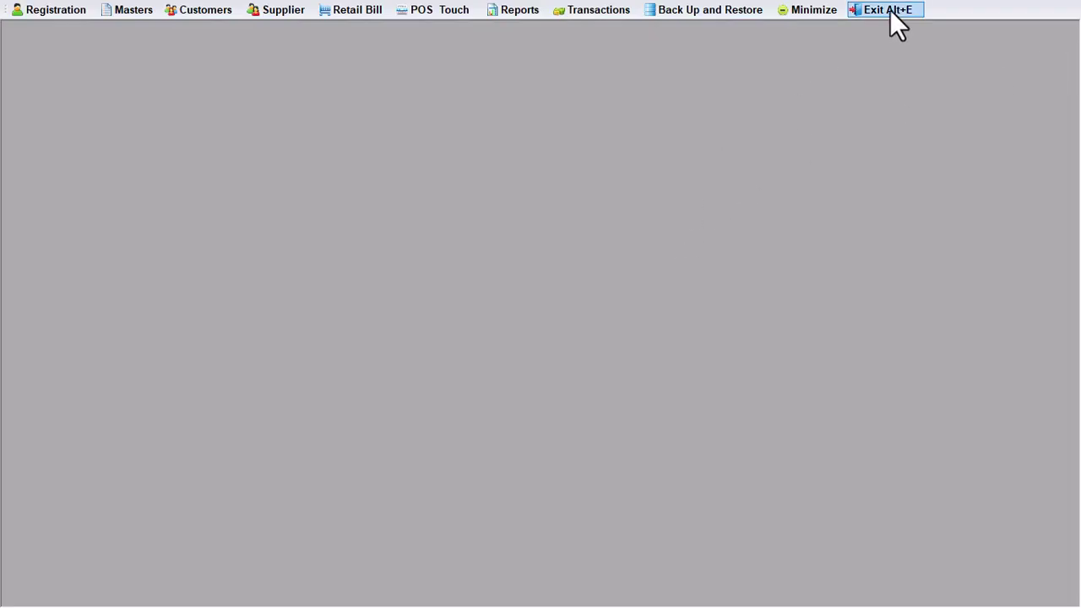
{"action": "left_click", "coordinate": [891, 10]}
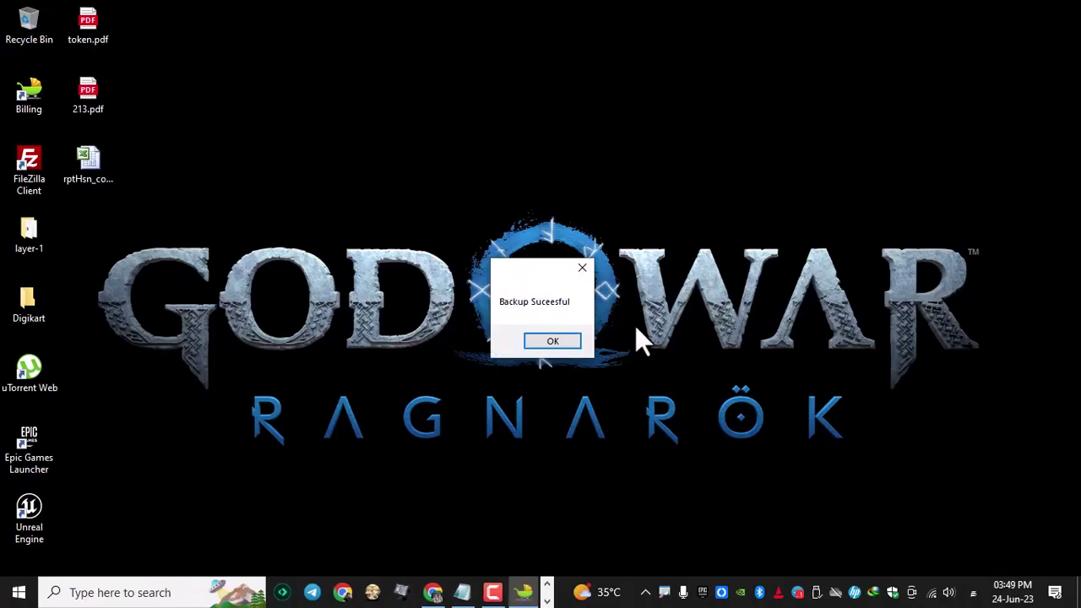
{"action": "left_click", "coordinate": [559, 341]}
{"action": "double_click", "coordinate": [66, 169]}
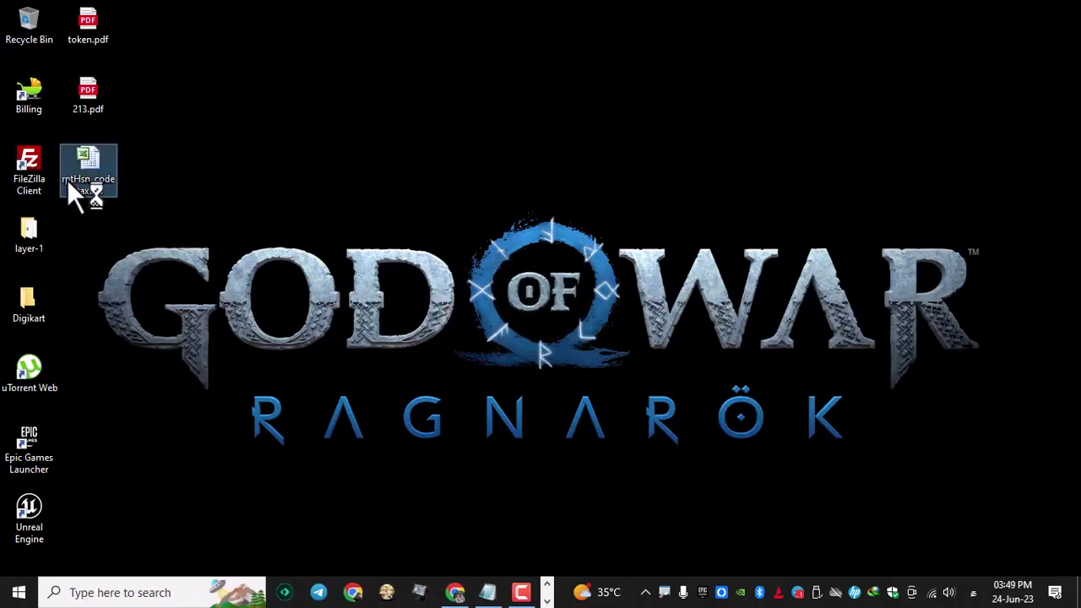